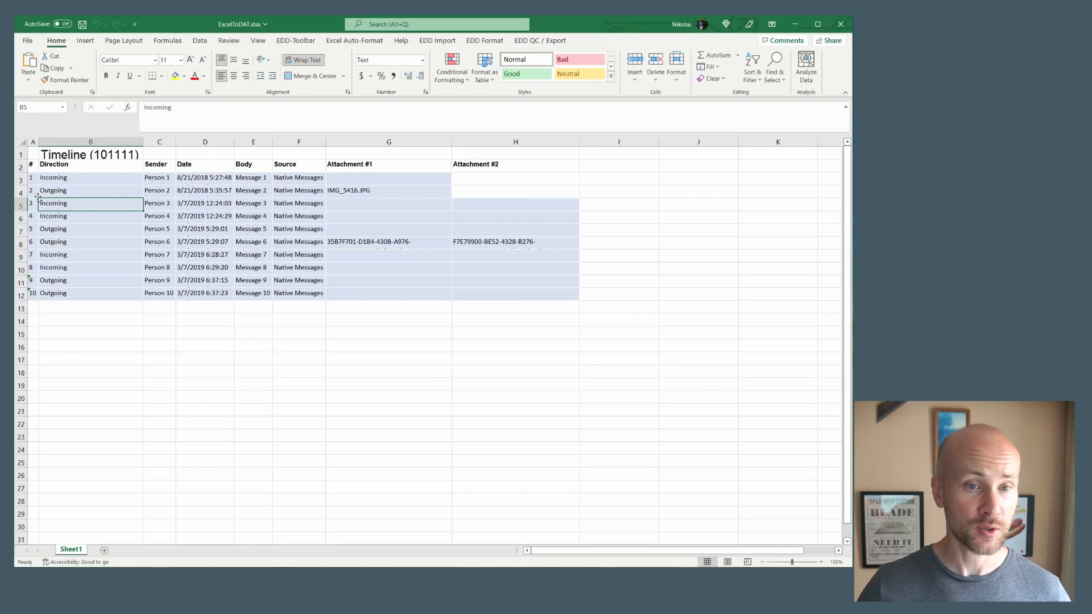
click(167, 192)
click(218, 193)
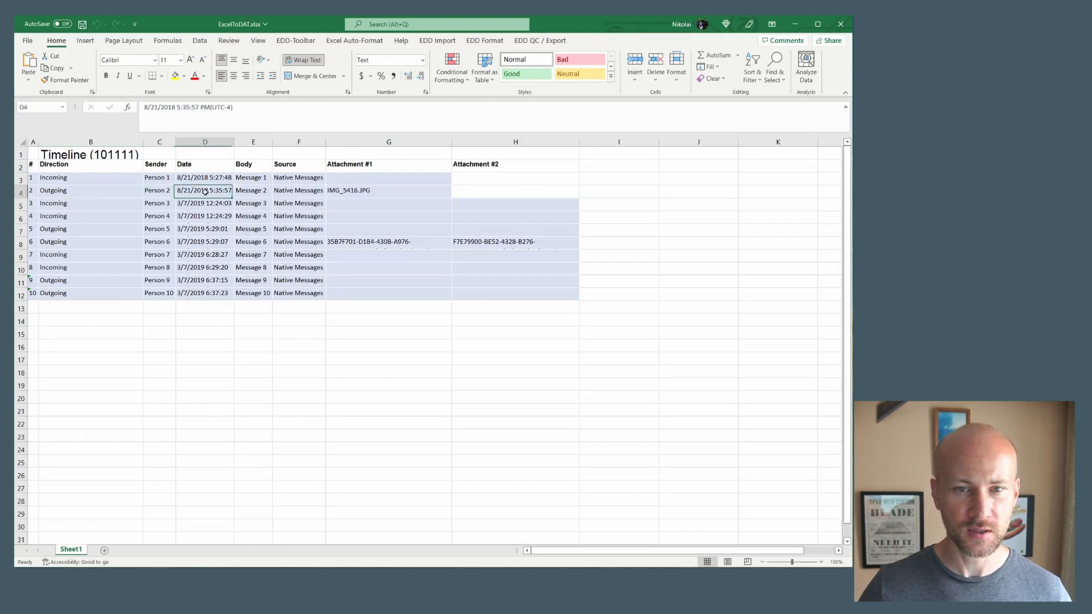
click(254, 192)
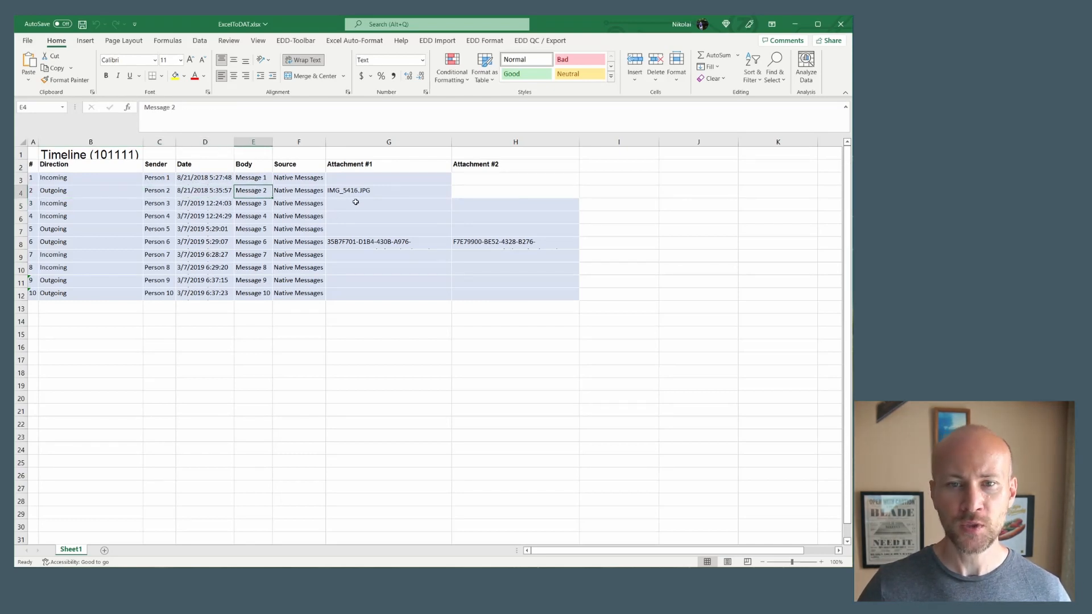
click(374, 216)
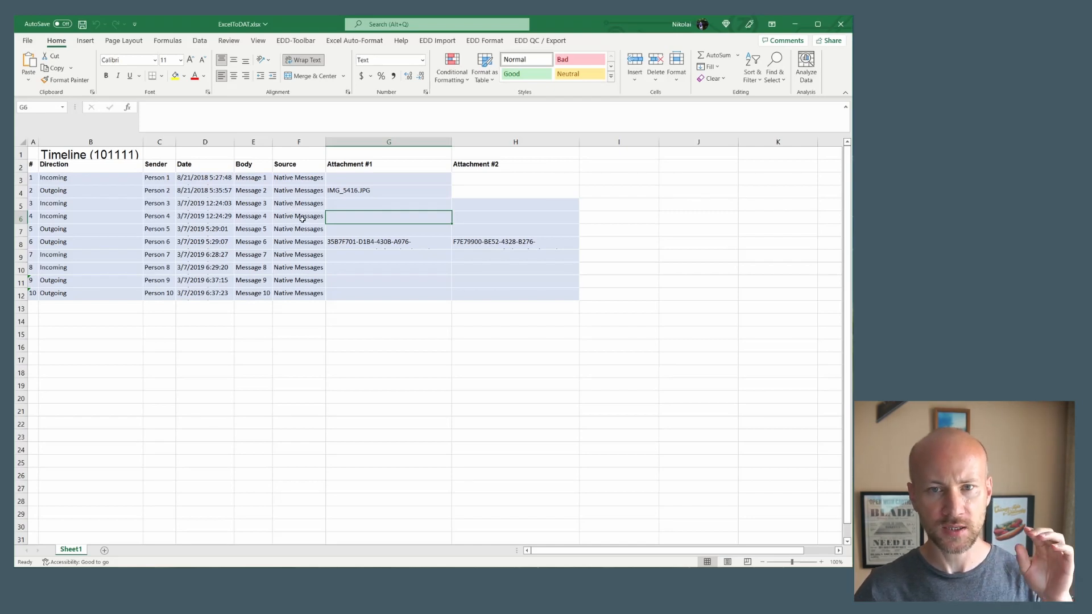
- Insert a blank column before Attachment #1 and enter =h3 & ";" & I3 in G3 to join both attachment cells
right_click(339, 144)
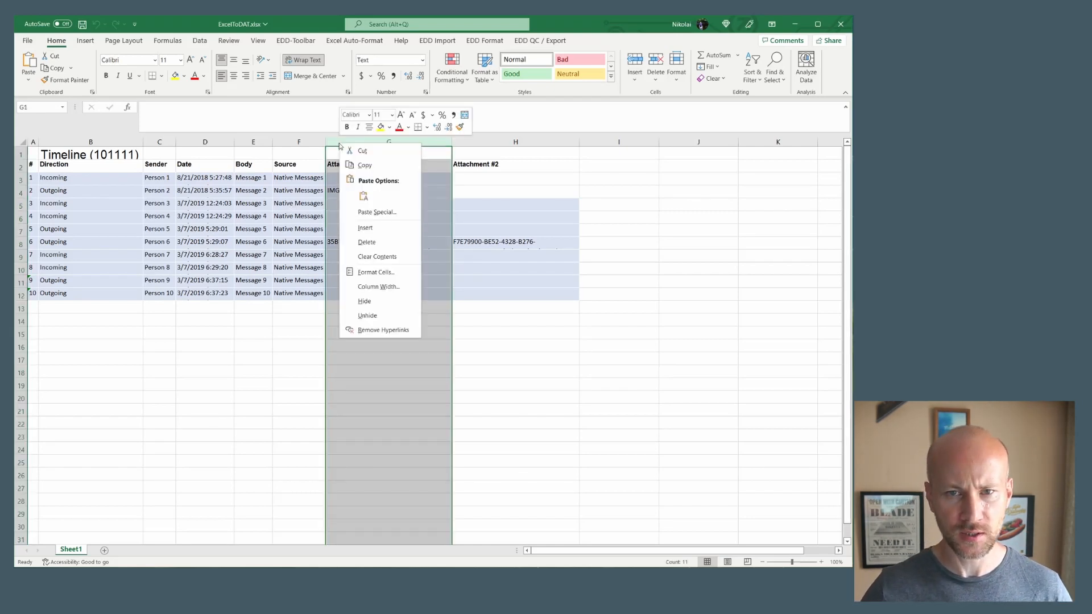
click(376, 228)
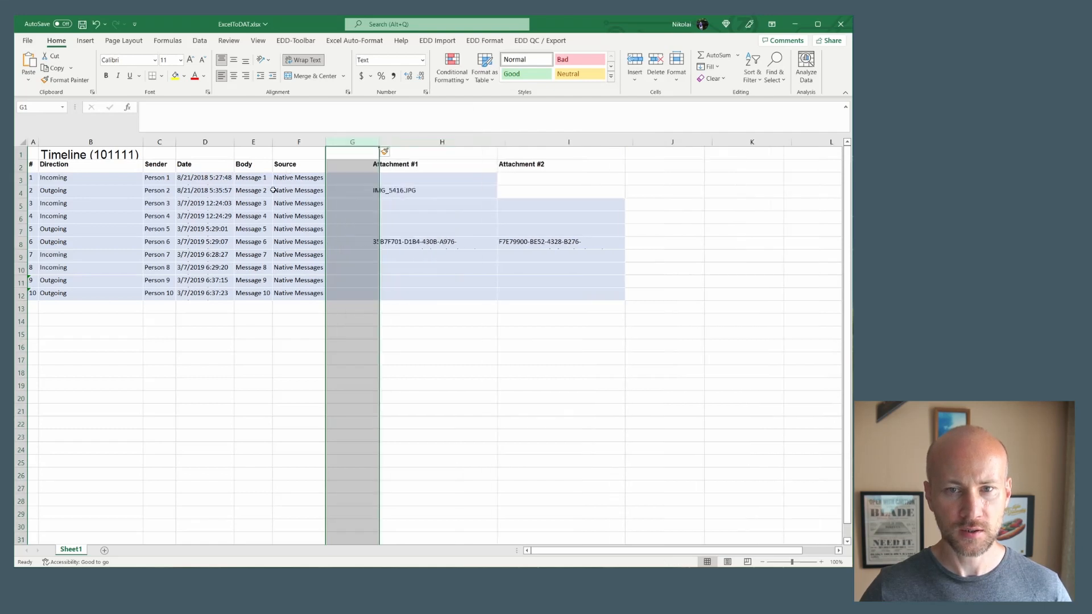
click(348, 178)
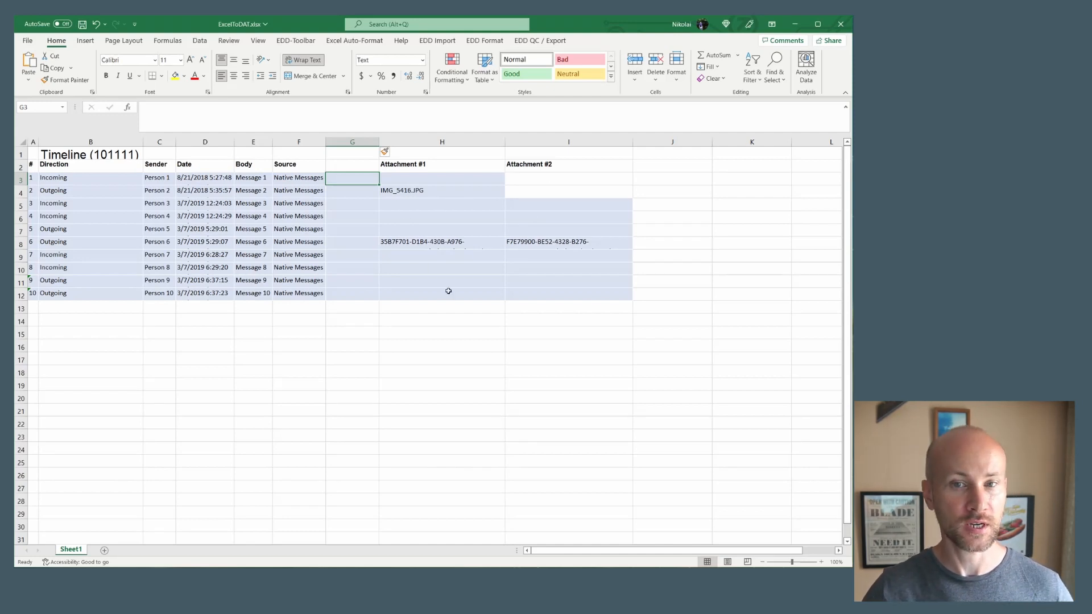
text(=)
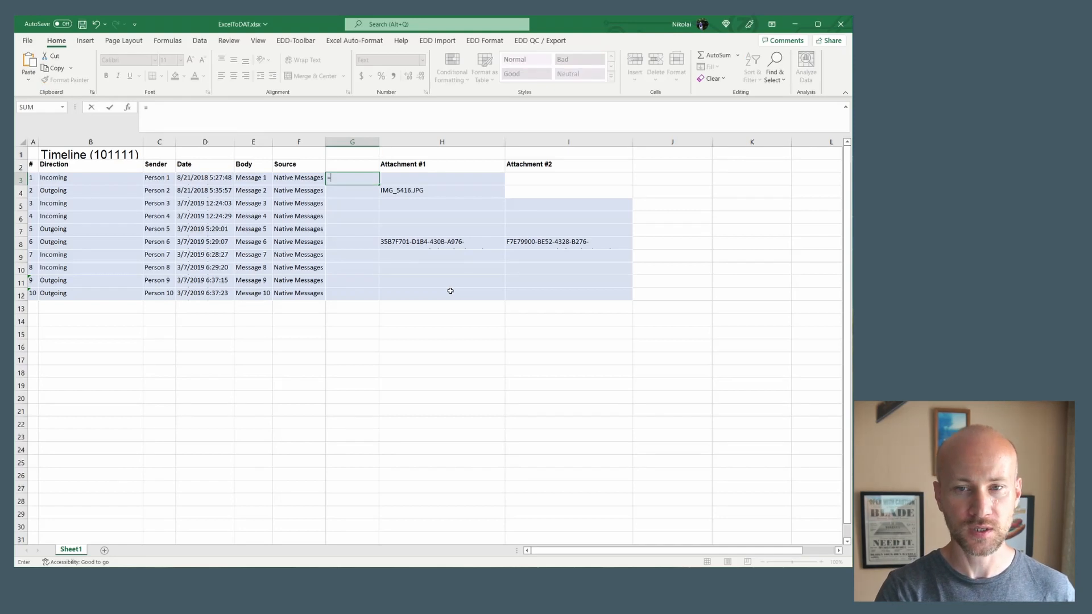
text(h3 & ";)
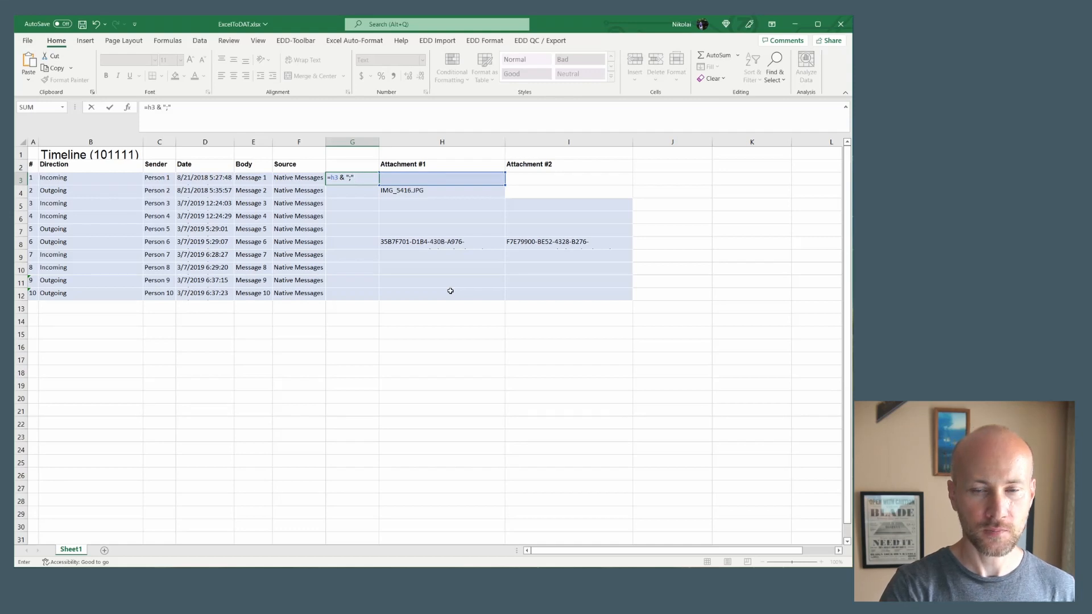
text(" & I3)
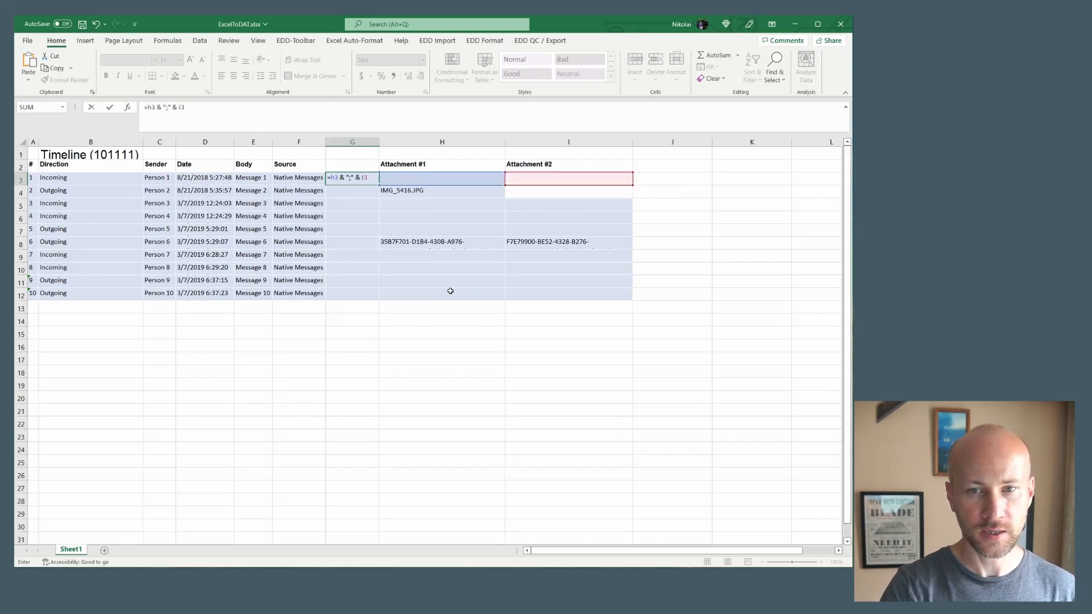
key(Return)
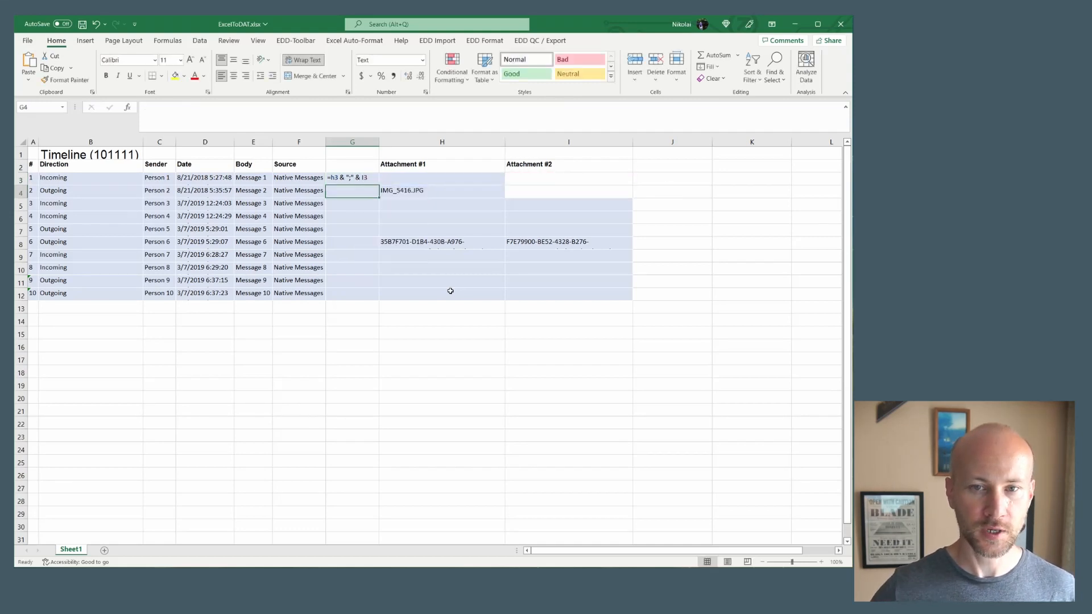
- Set column G's number format to General and re-enter the formula in G3 so it calculates
right_click(353, 145)
click(372, 275)
double_click(299, 187)
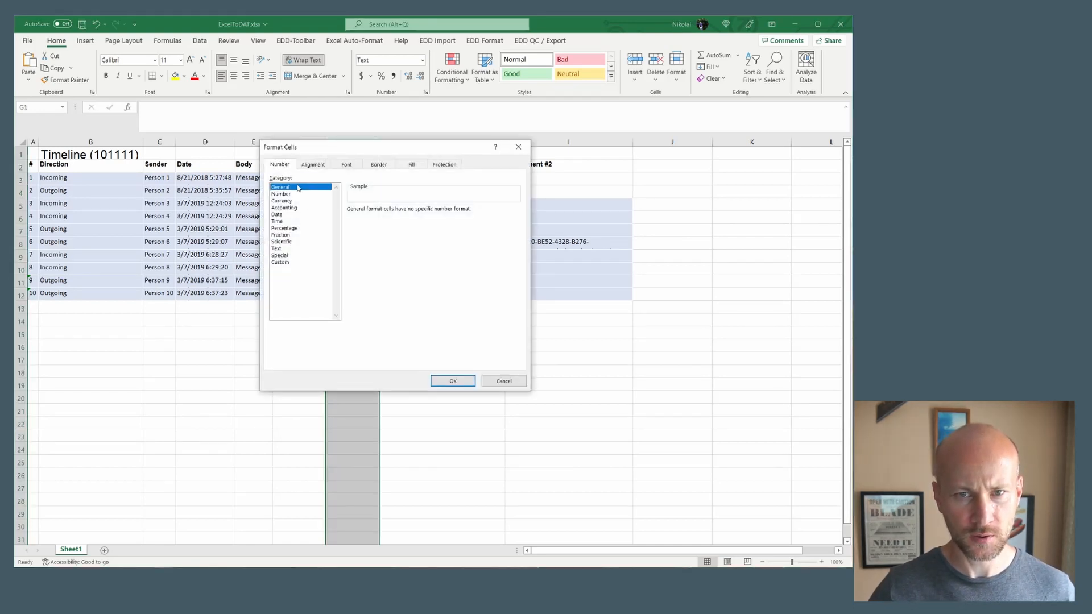
double_click(354, 180)
key(ctrl+Return)
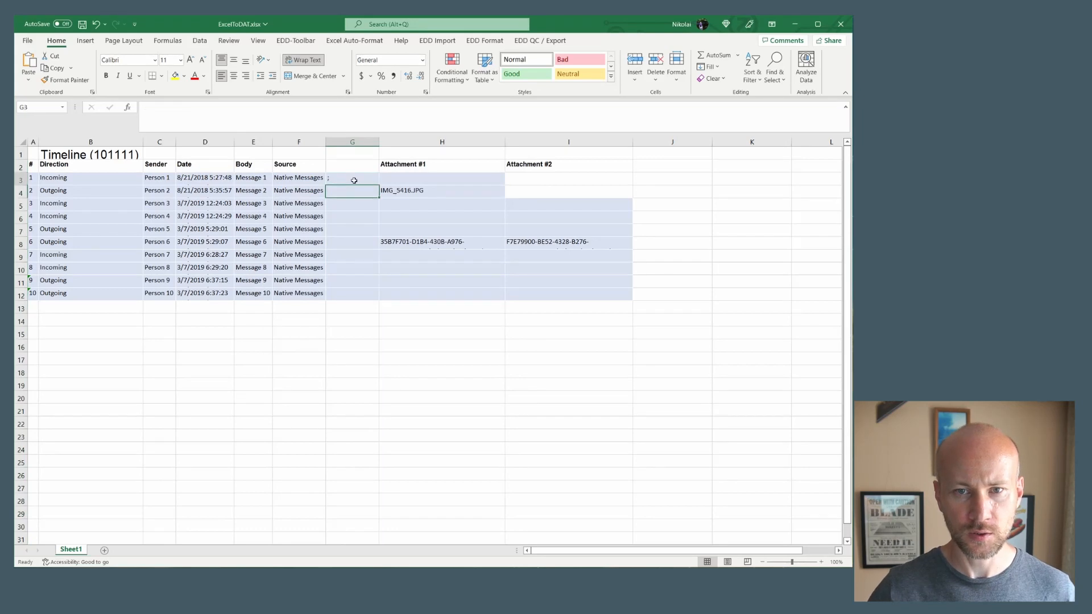
- Fill the G3 formula down through row 12 and resize column G to check the joined attachment names in row 8
double_click(377, 187)
click(362, 214)
drag(379, 146, 518, 149)
click(434, 246)
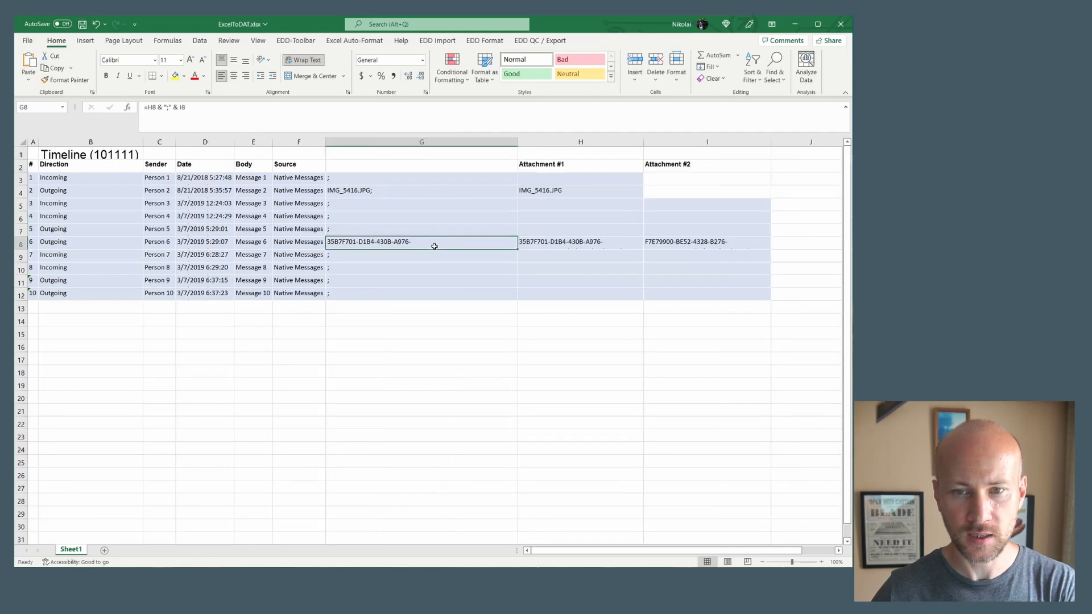
drag(519, 144, 731, 146)
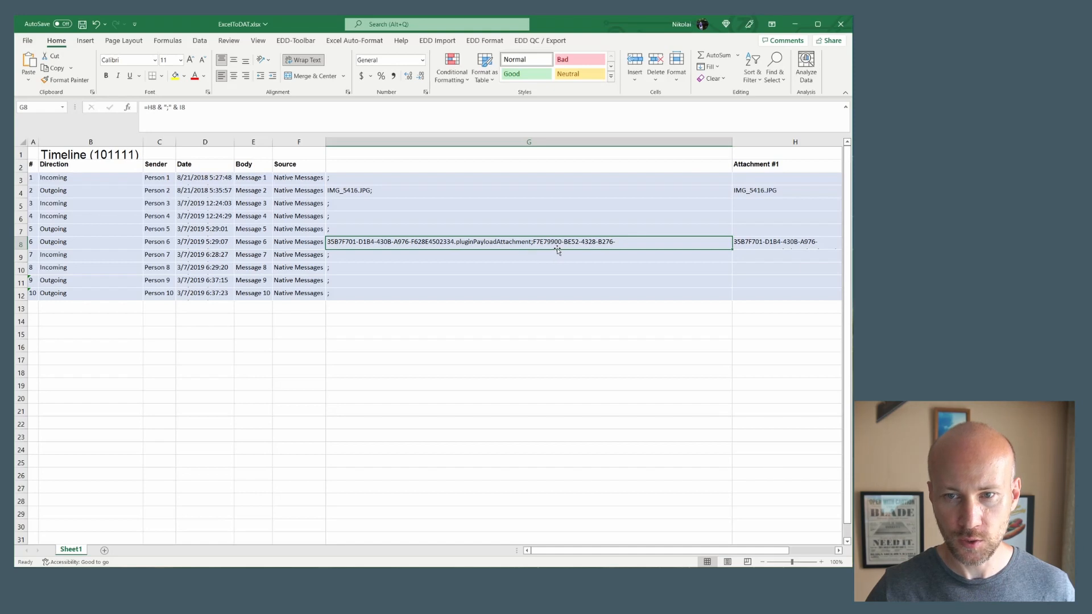
drag(733, 145, 395, 147)
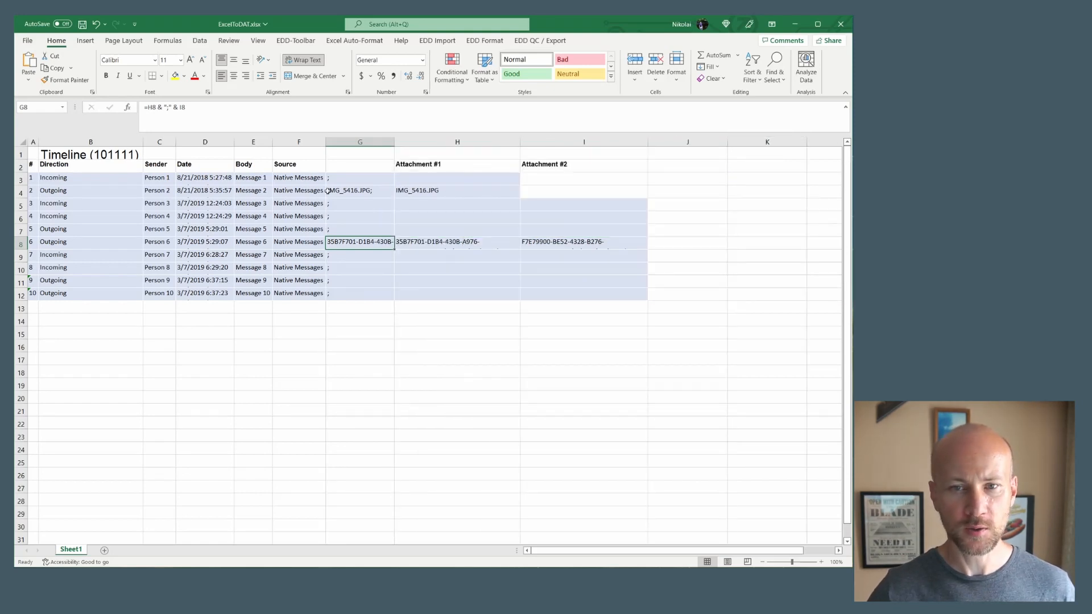
click(364, 182)
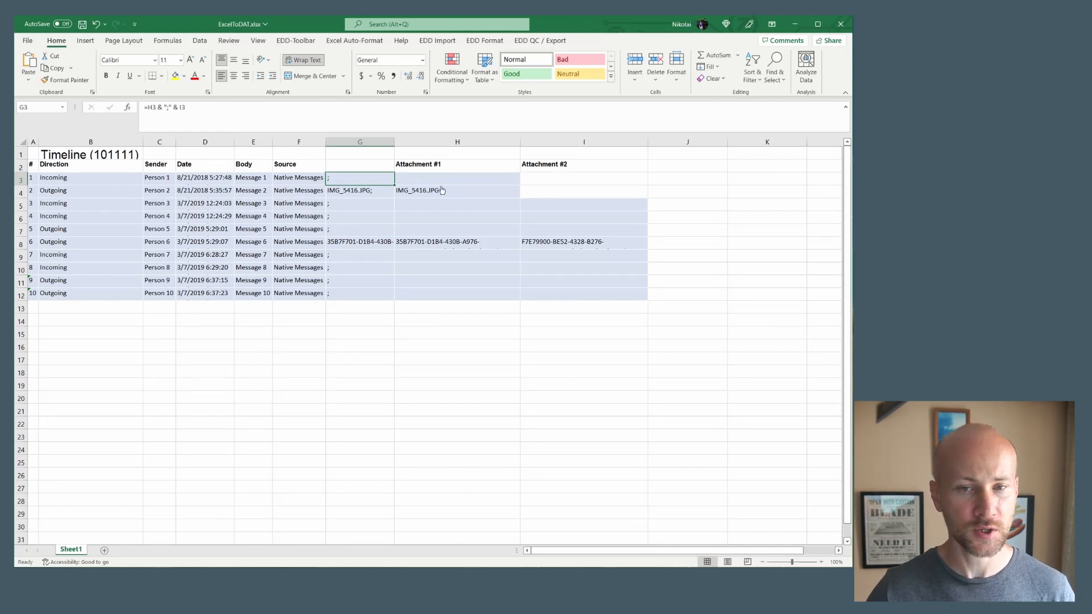
mouse_move(442, 190)
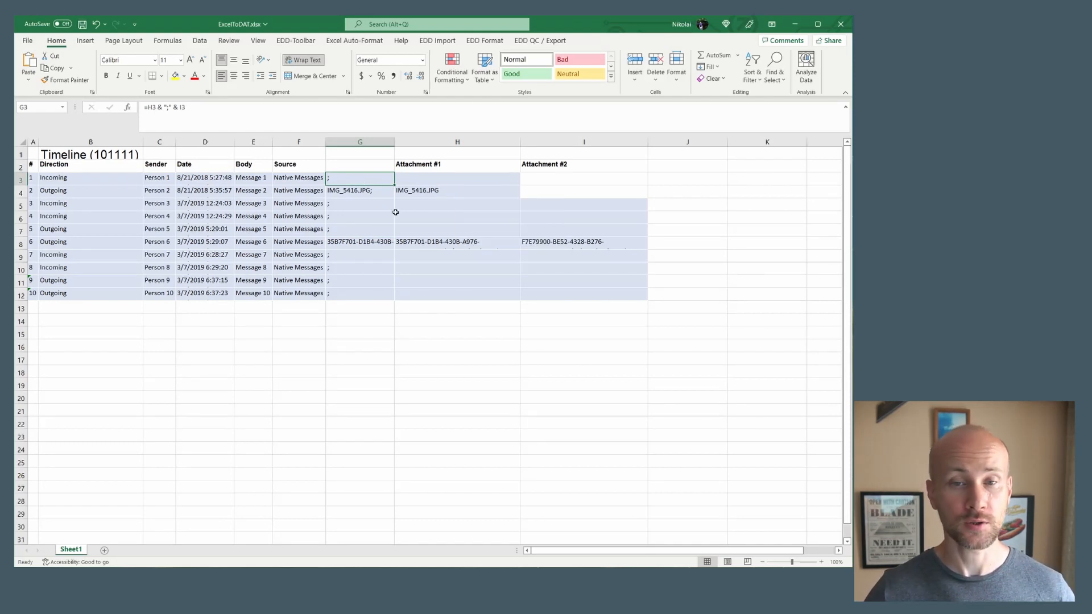
click(300, 192)
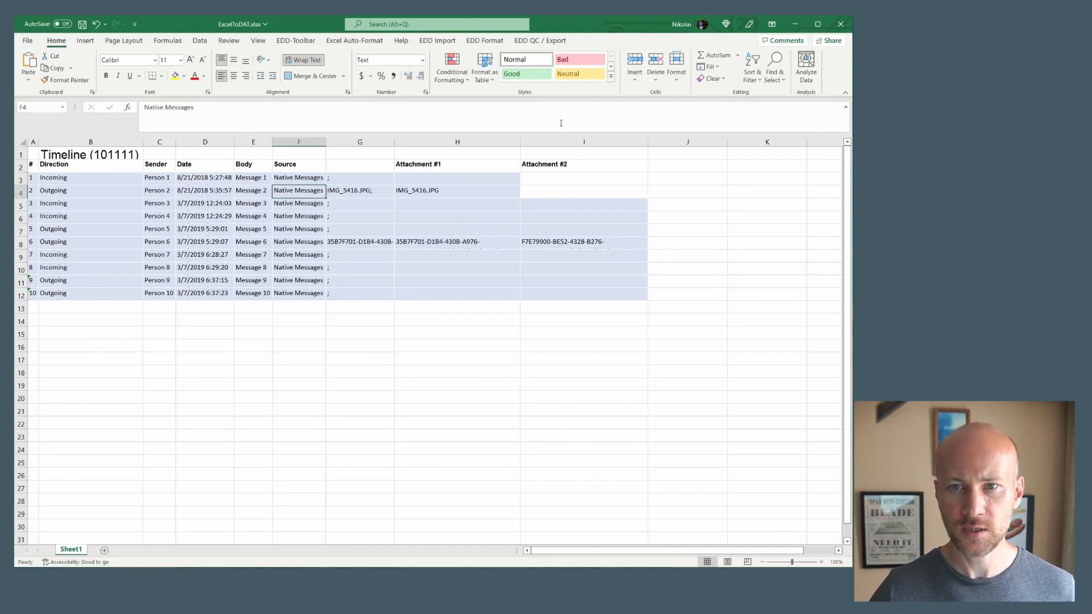
- Run Split Attachments to Next Line with Excel000001 as the docid value and g as the attachments column
click(540, 41)
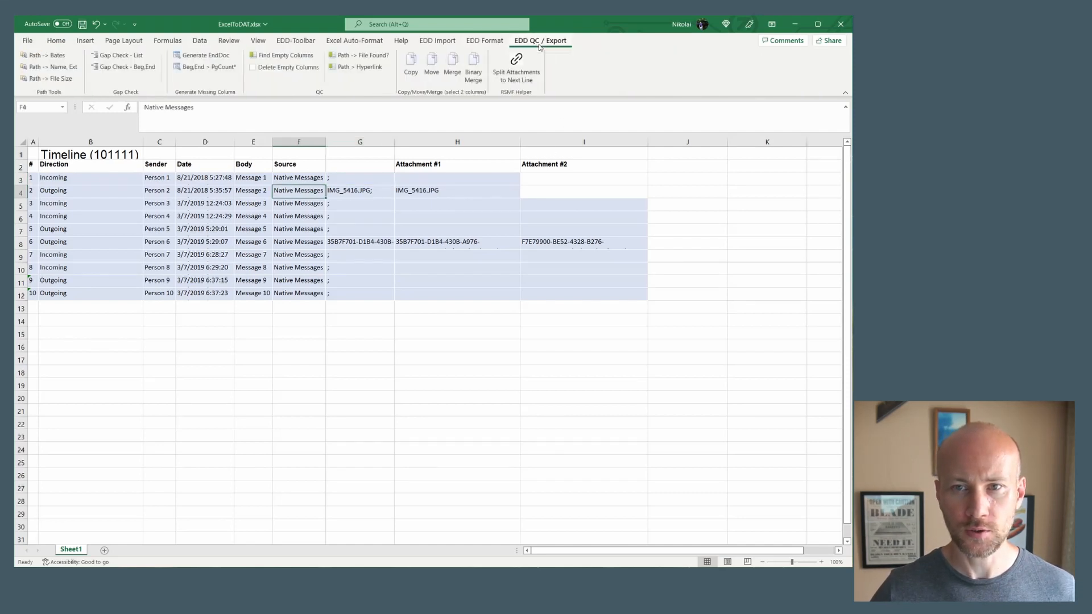
click(530, 82)
drag(488, 325, 378, 335)
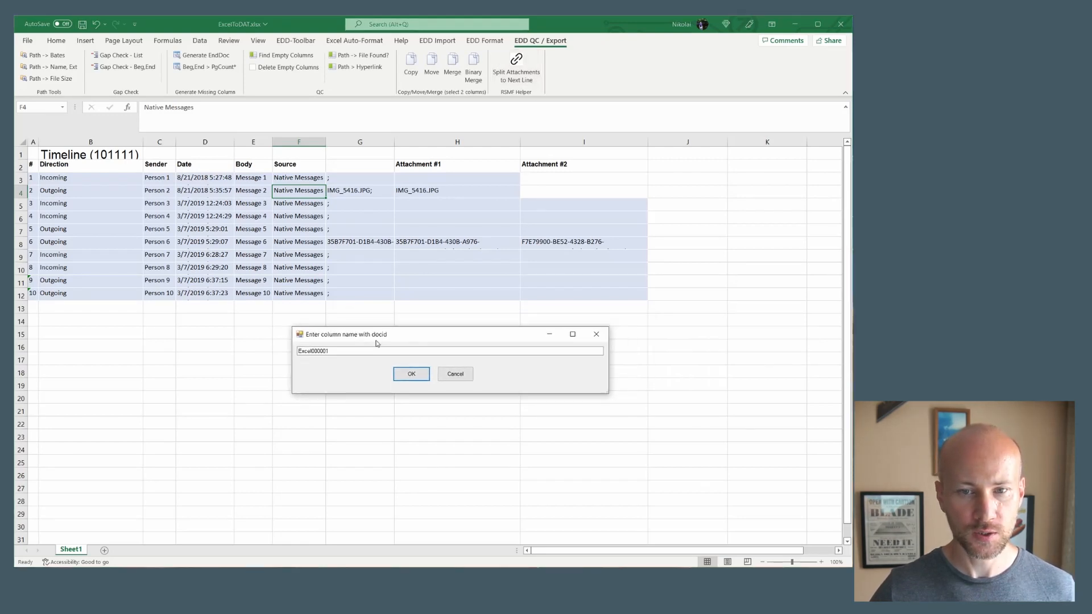
click(410, 374)
click(423, 344)
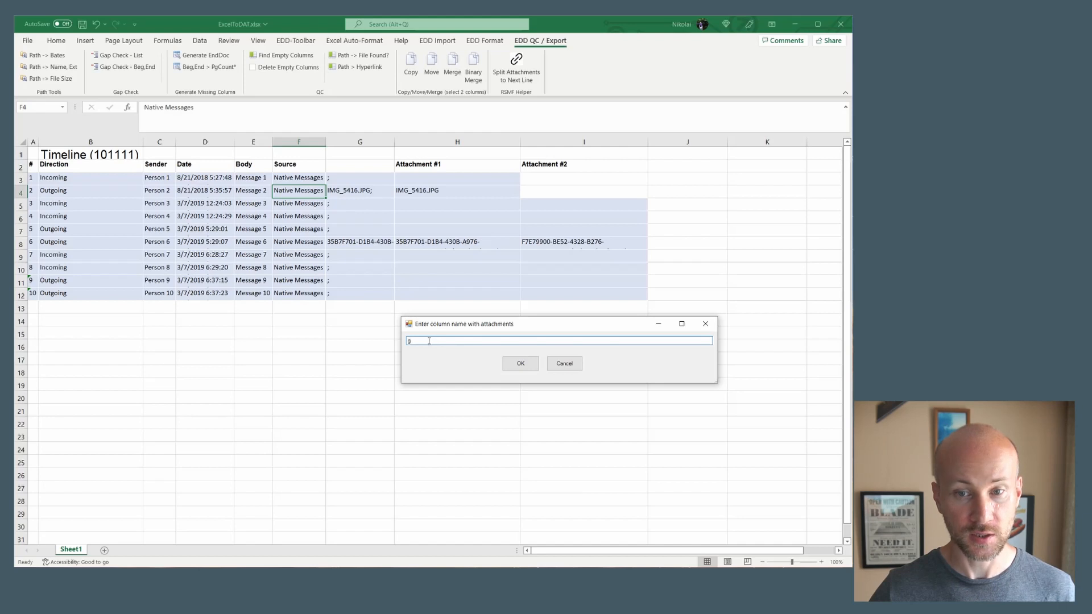
text(g)
click(521, 364)
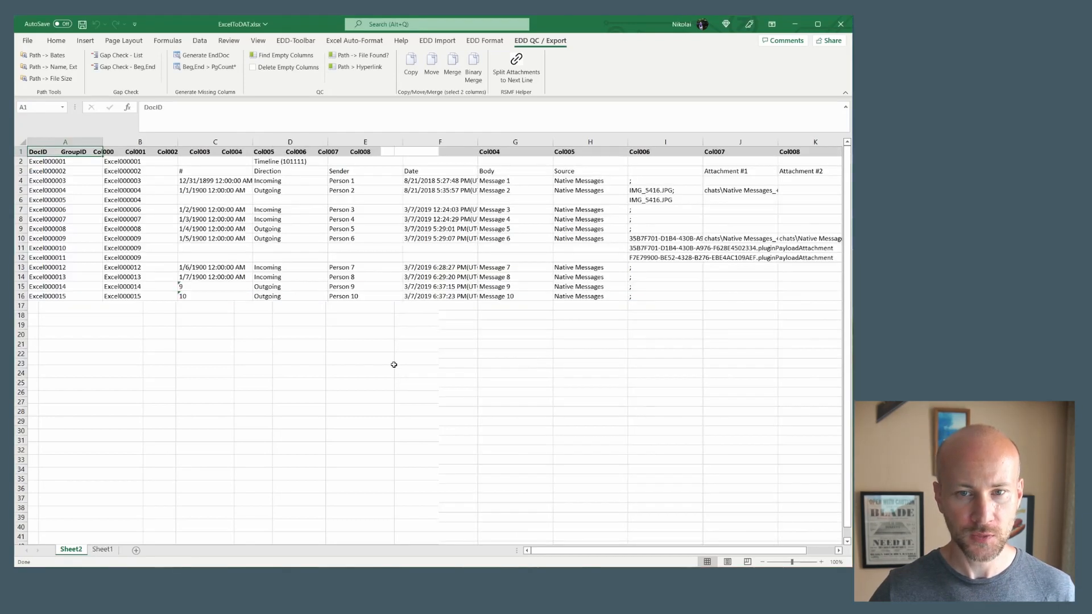
- Compare Sheet2 with Sheet1 and examine the parent and attachment rows for Excel000004 and Excel000009
click(102, 550)
click(72, 550)
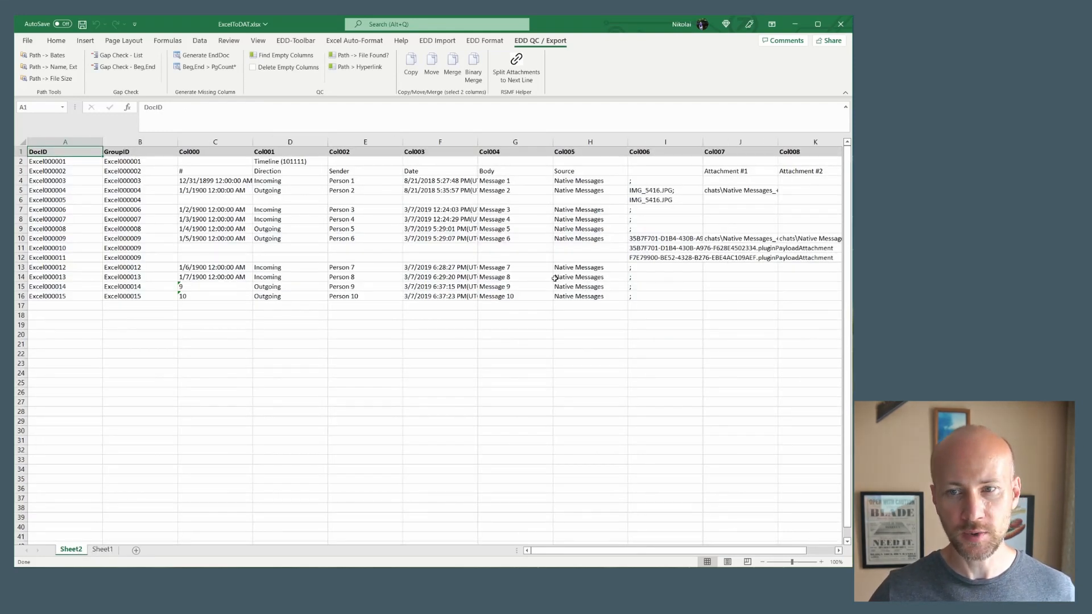
click(611, 200)
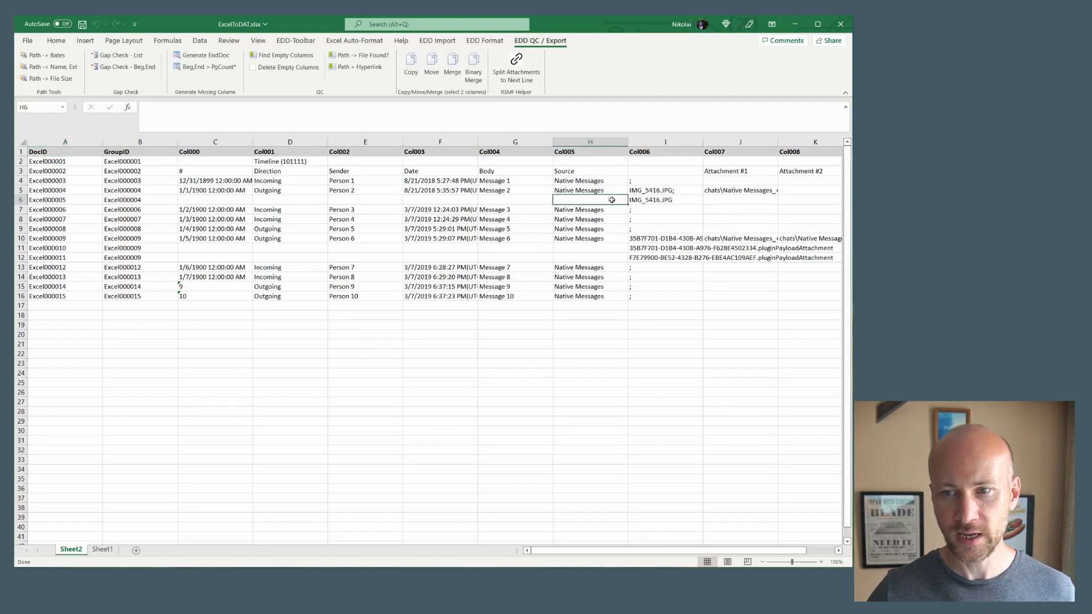
click(677, 201)
click(647, 188)
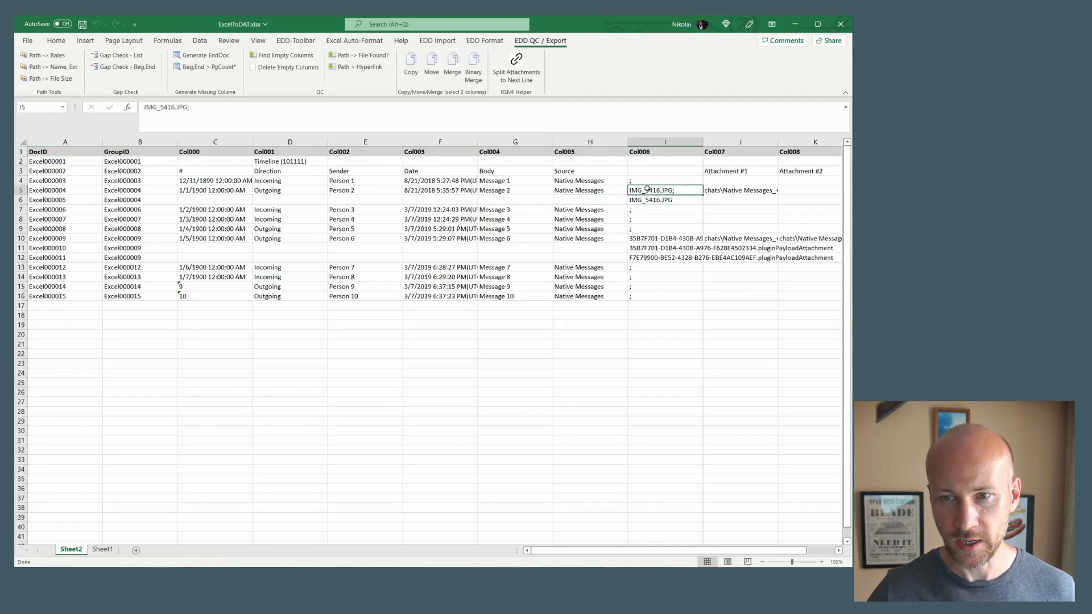
mouse_move(647, 189)
mouse_down()
mouse_move(108, 194)
mouse_move(613, 208)
mouse_move(655, 199)
mouse_up()
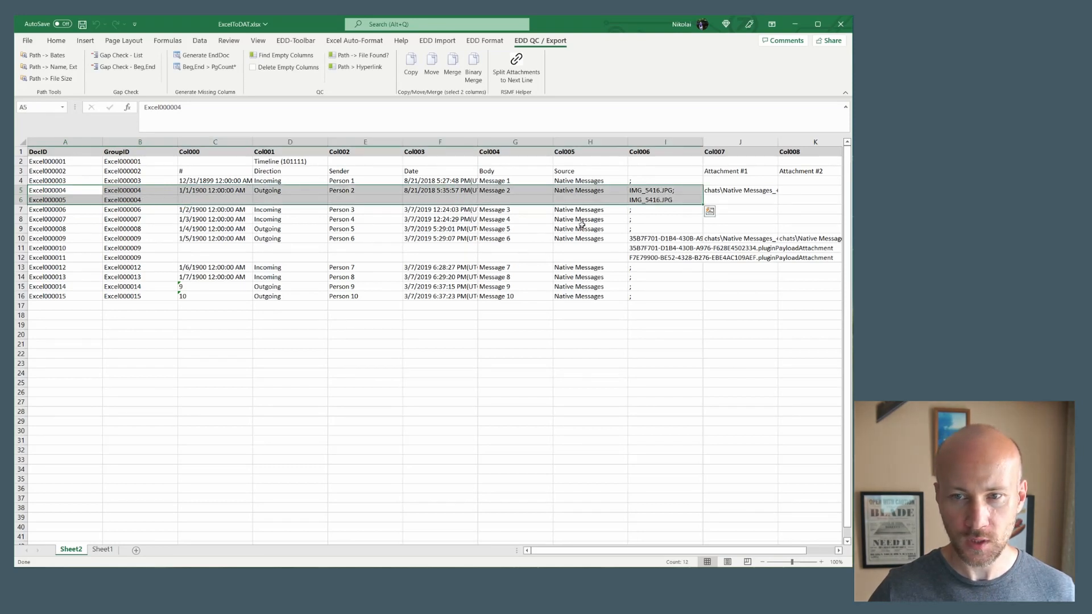
click(88, 236)
drag(88, 236, 699, 261)
drag(703, 142, 828, 144)
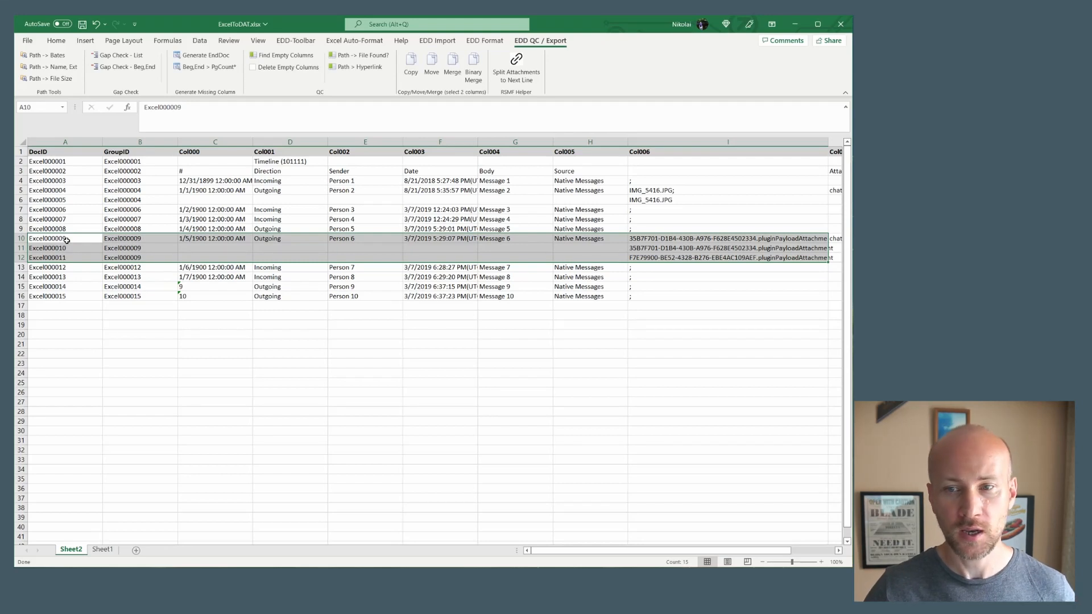
click(318, 236)
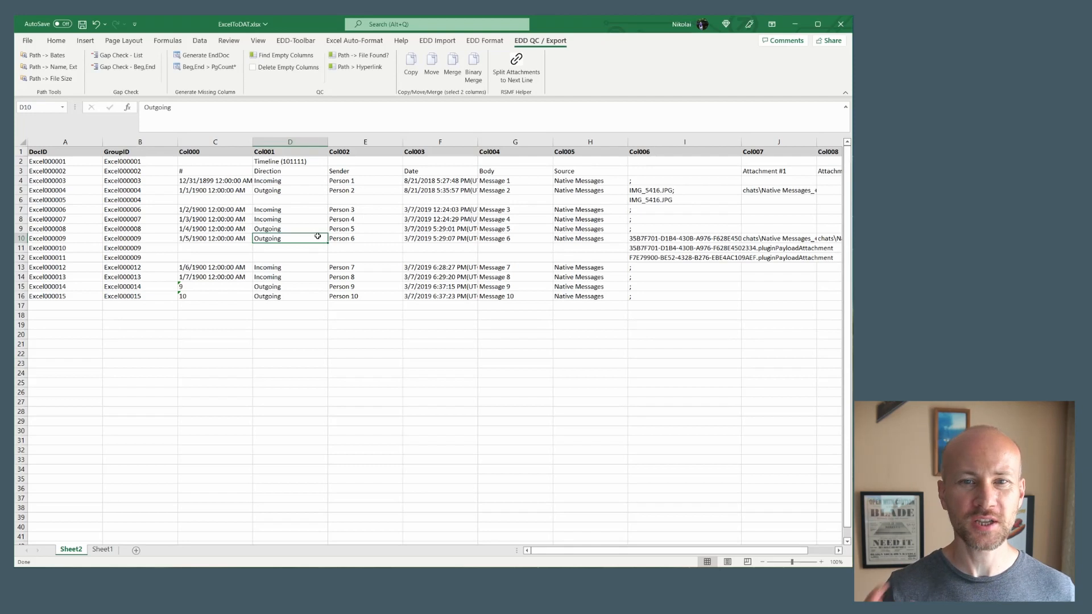
click(103, 550)
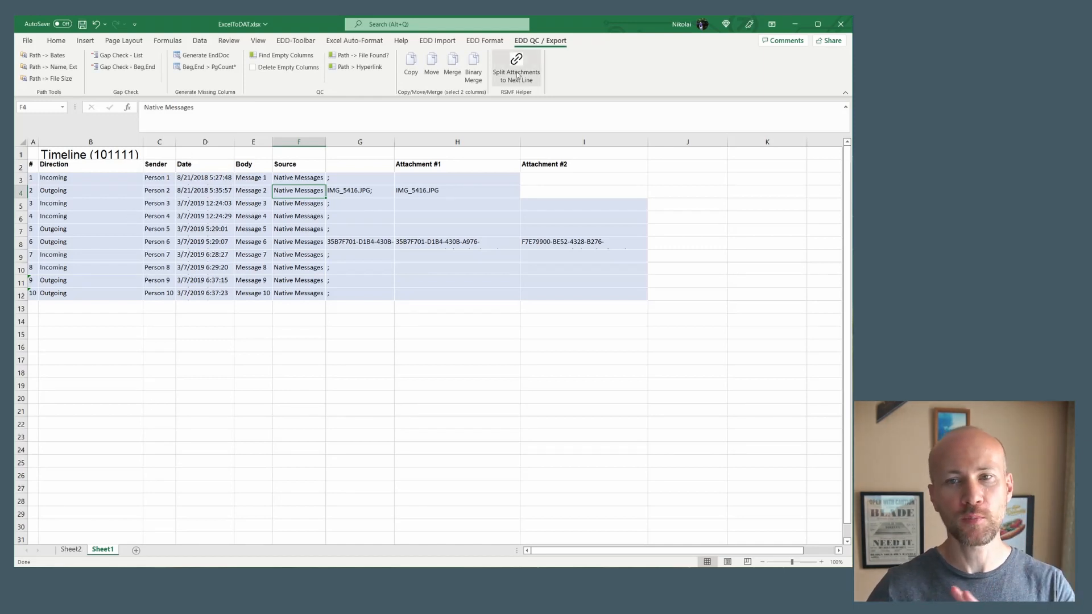
click(70, 549)
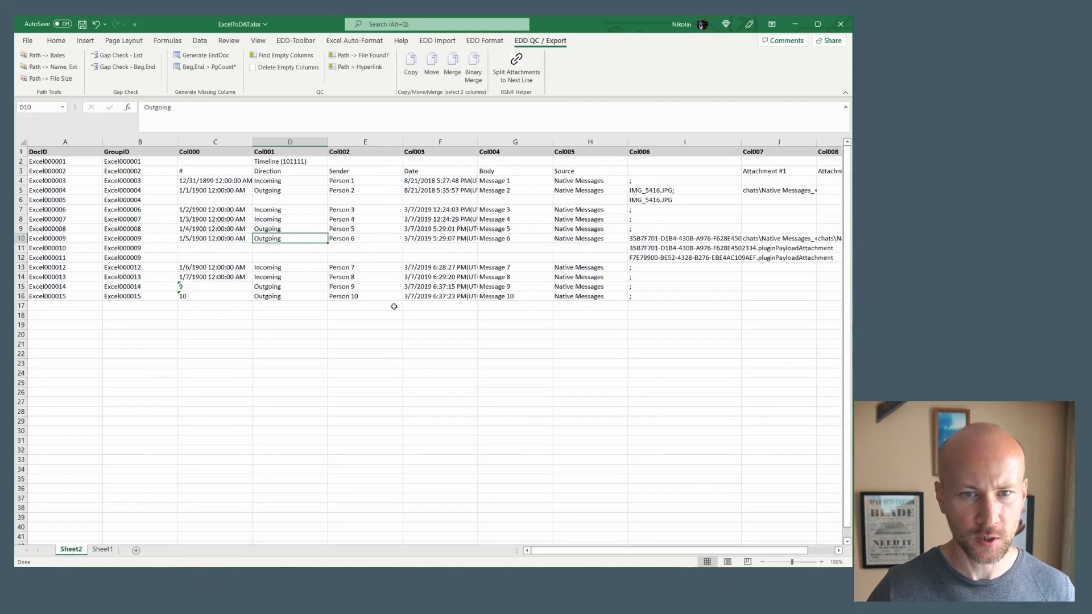
- Delete the Col000 column and the Timeline (101111) title row from Sheet2
click(219, 143)
key(alt)
key(e)
key(d)
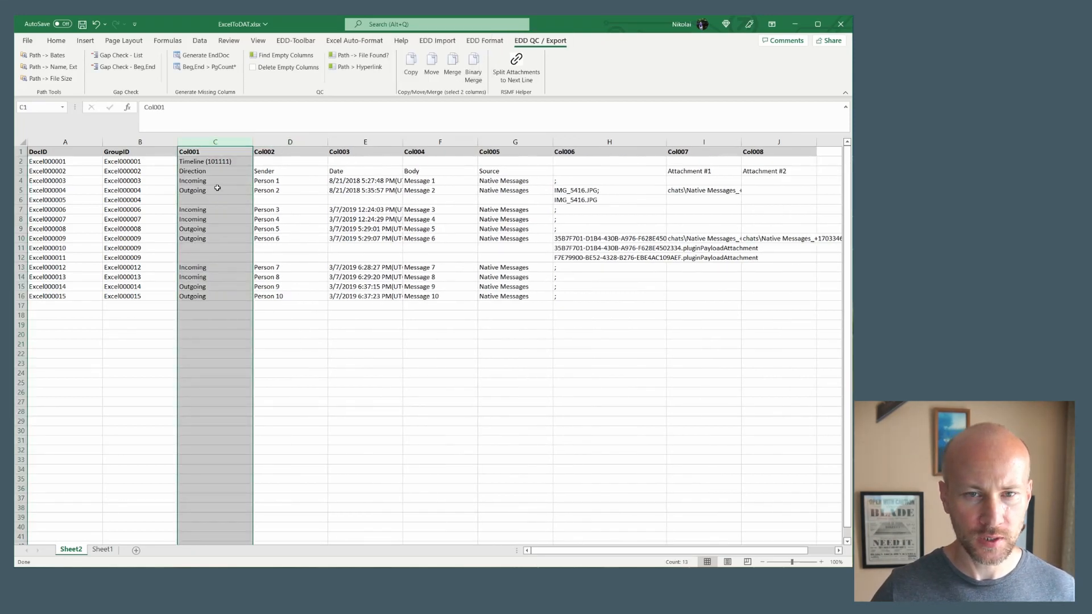
click(220, 162)
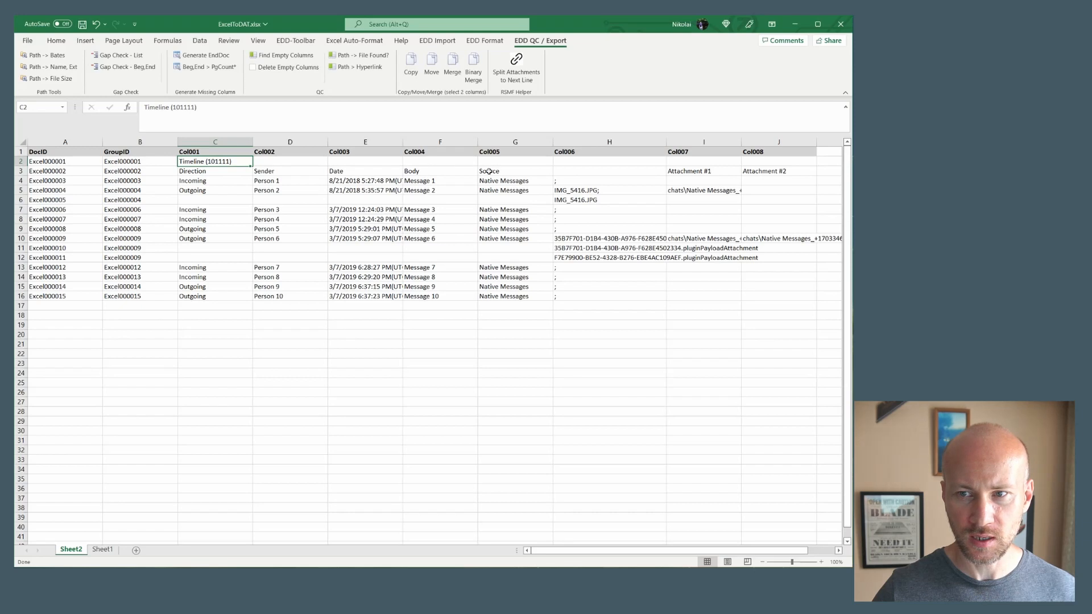
click(22, 161)
key(alt+e)
key(d)
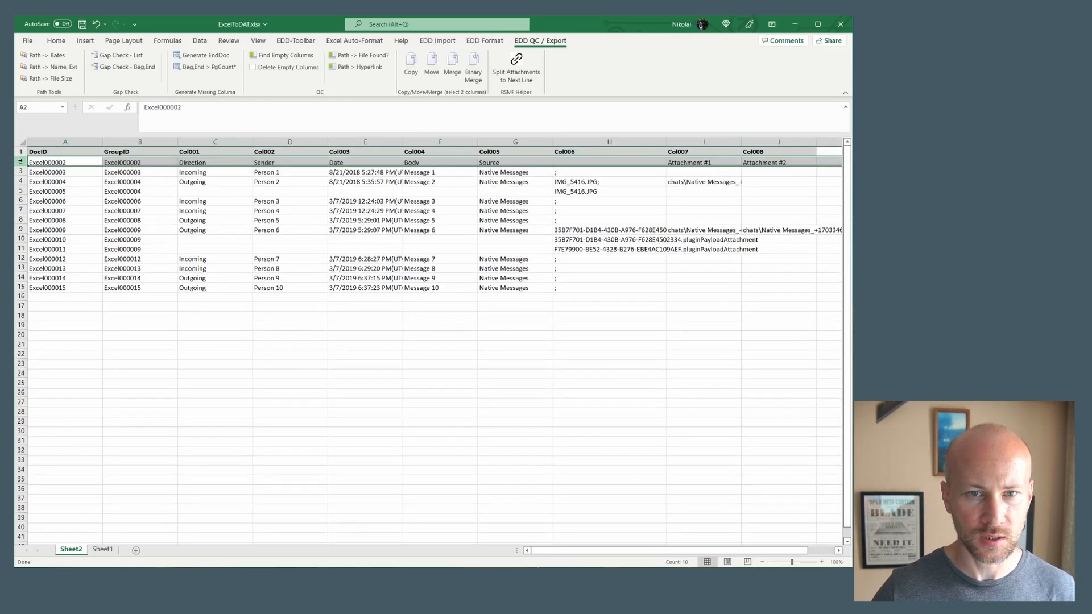
- Copy the field names from Direction through Attachment #2 in row 2 over the generic Col001–Col008 headers in row 1
click(227, 190)
drag(222, 161, 746, 162)
key(ctrl+c)
click(221, 151)
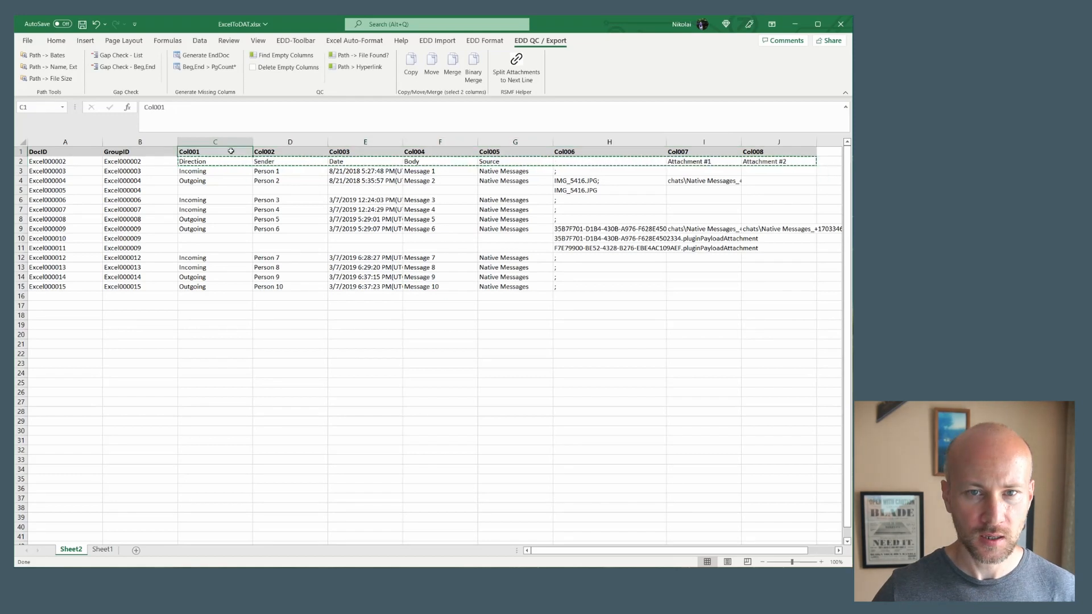
key(ctrl+v)
click(216, 170)
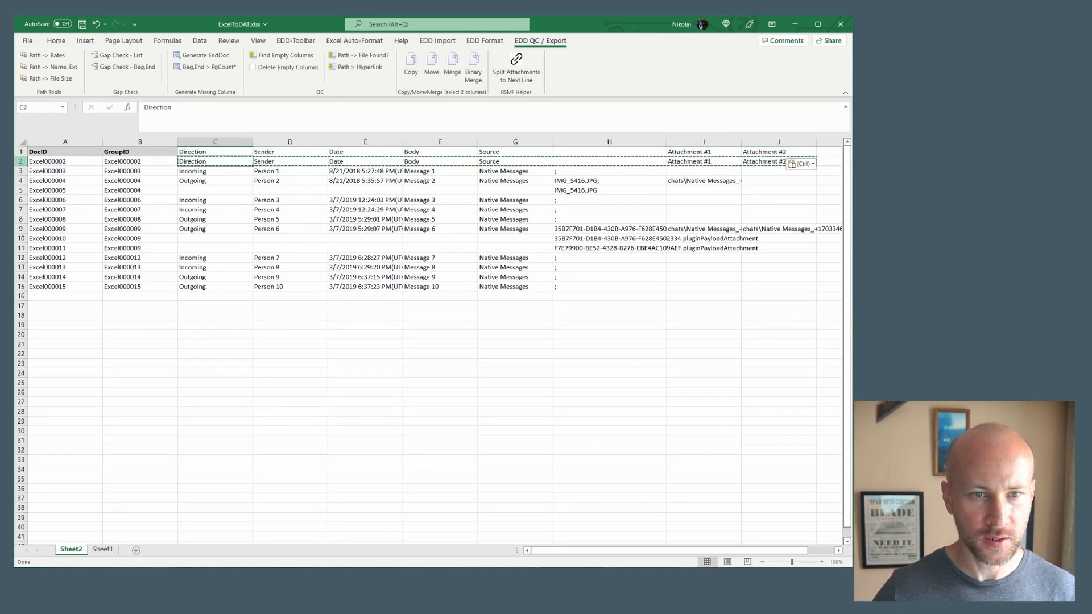
- Delete the duplicate field-name row directly below the headers in Sheet2
click(22, 161)
key(alt)
key(ctrl+minus)
click(365, 190)
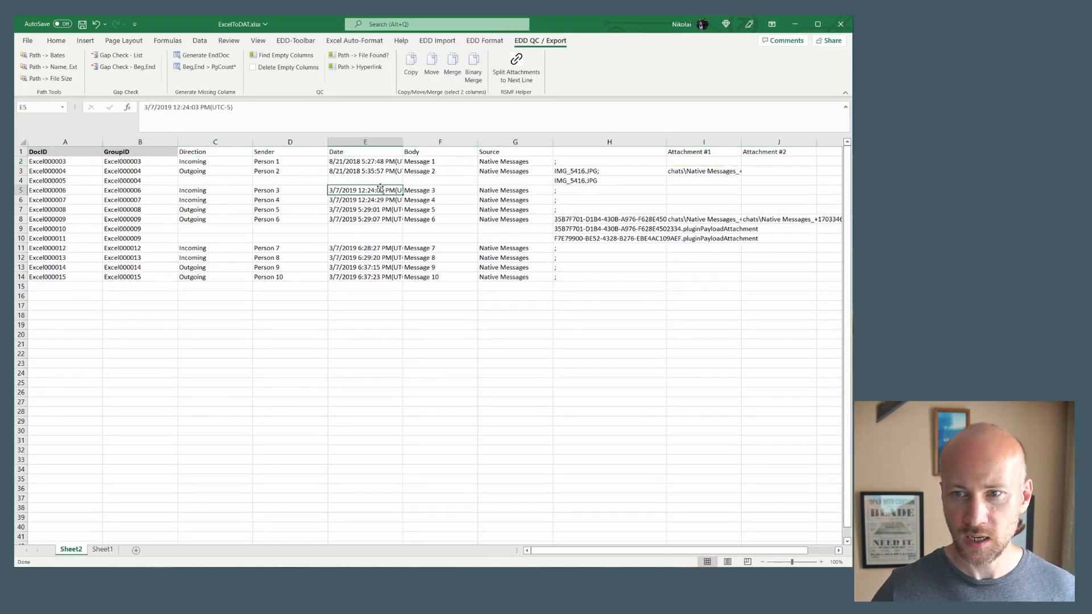
- Delete the Attachment #1 and Attachment #2 columns from Sheet2
drag(706, 144, 762, 149)
key(alt)
key(e)
key(d)
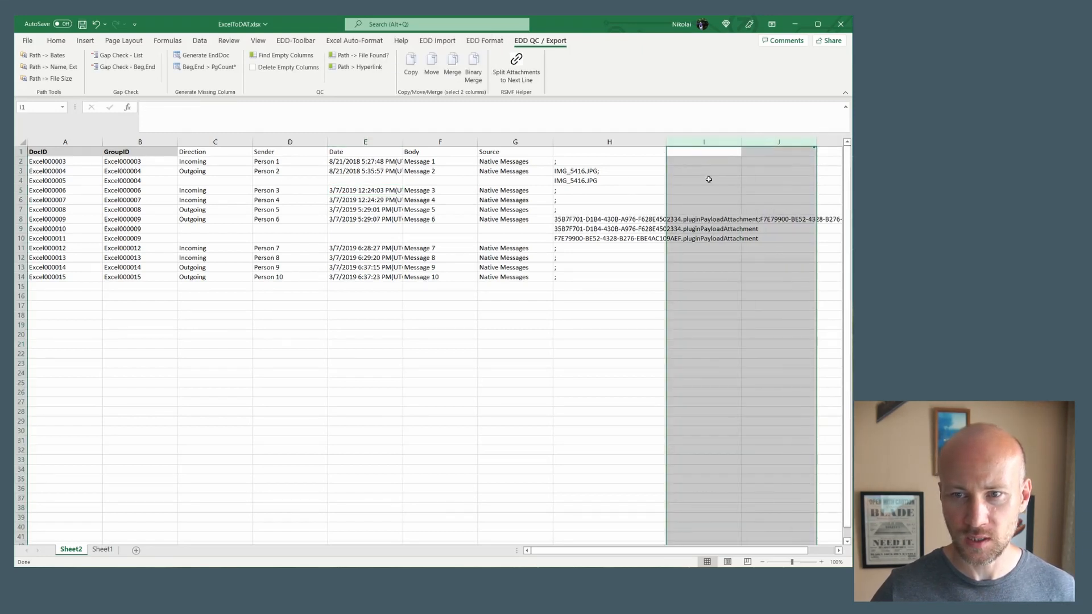
click(629, 202)
- Replace every cell in column H that contains only a semicolon with nothing, matching entire cell contents
click(594, 142)
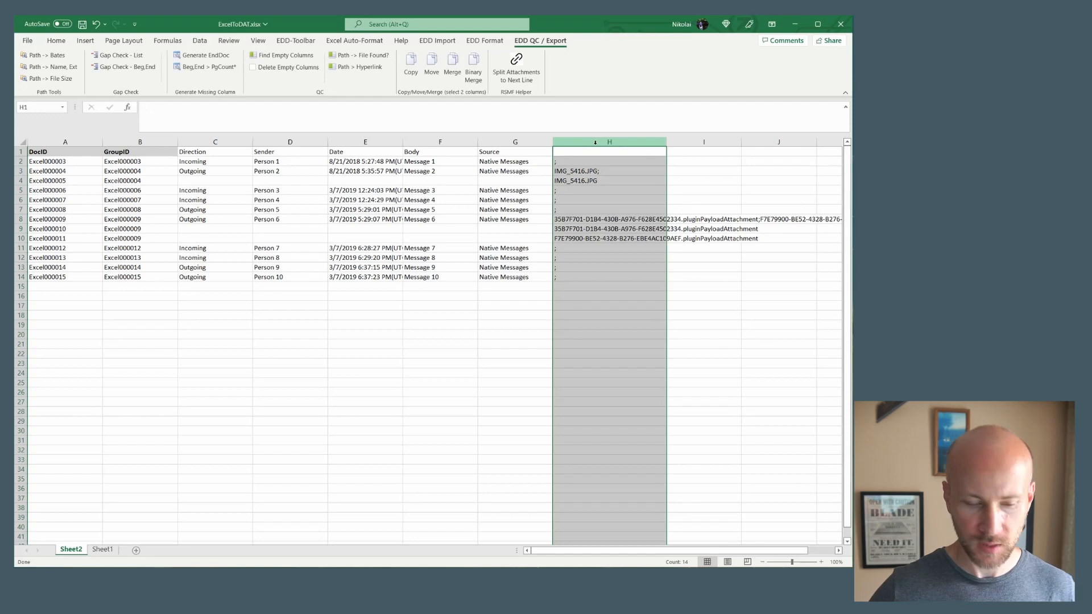
key(ctrl+h)
text(;)
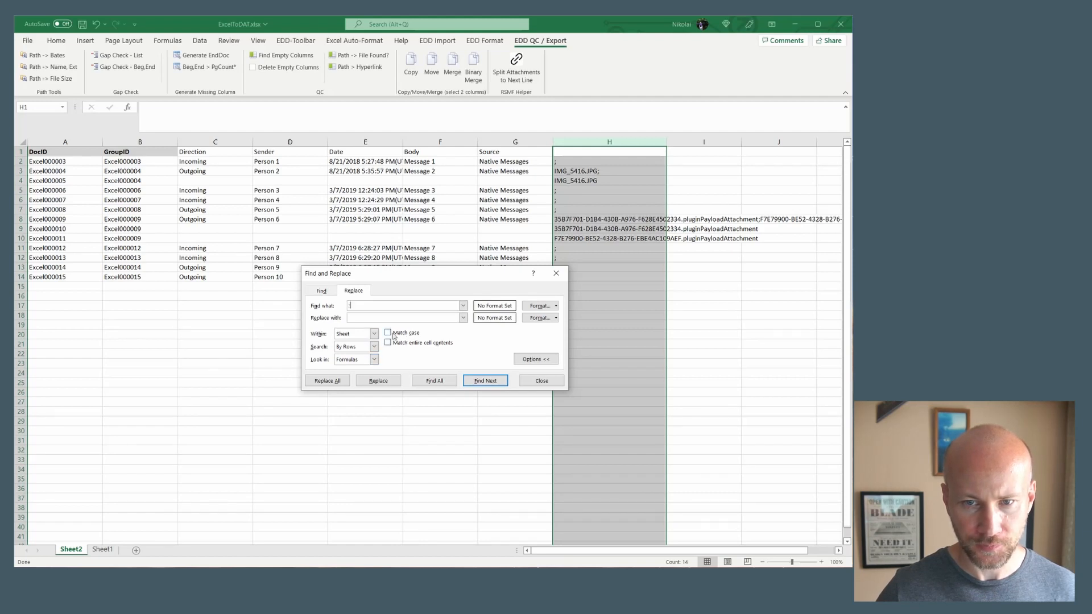
click(397, 345)
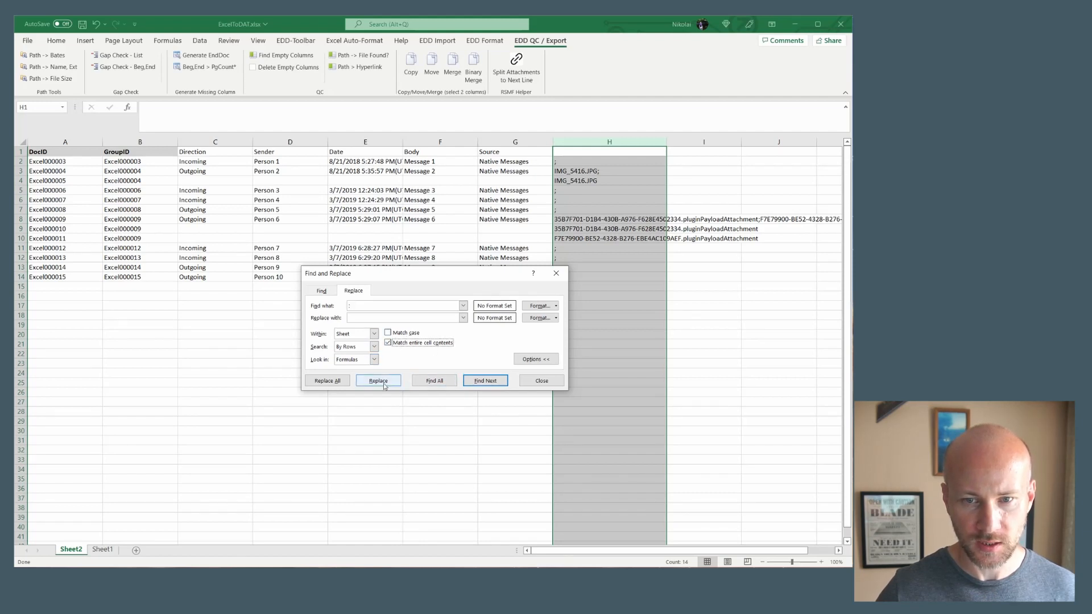
click(340, 381)
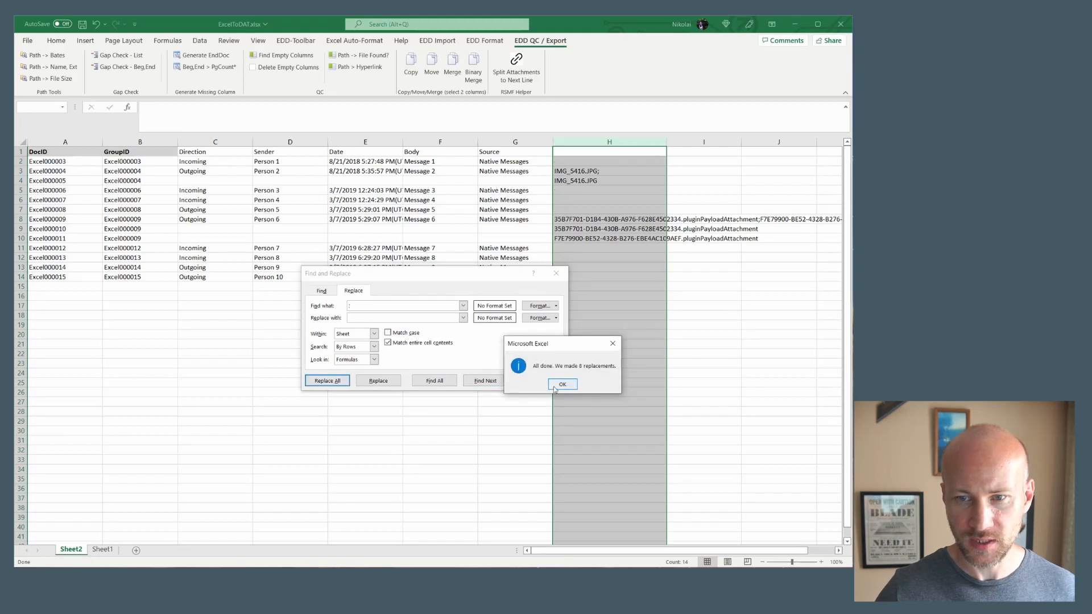
click(561, 384)
click(567, 273)
click(586, 238)
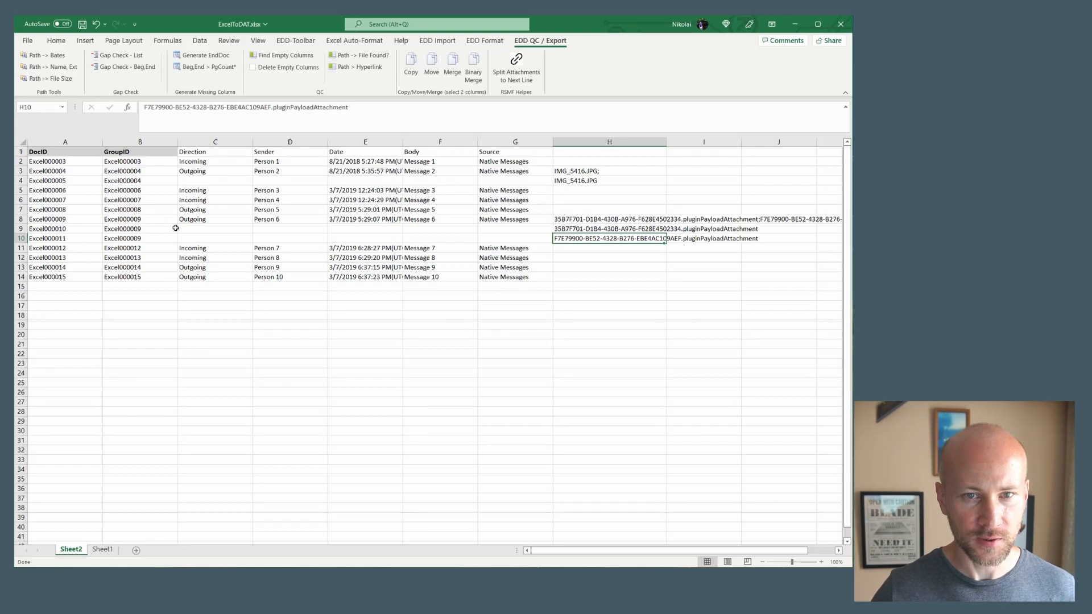
- Enter AttachPath as the header of column H
click(596, 152)
text(AttachPath)
key(Return)
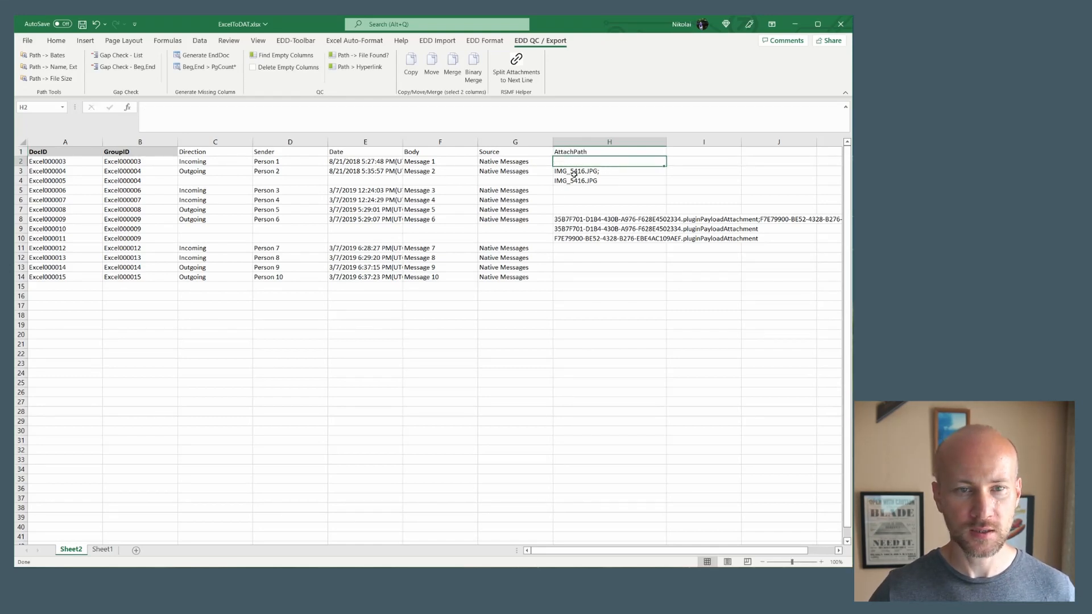
- Export the table from DocID through AttachPath, rows 1 to 14, to a DAT file named exprt and view it in UltraEdit
click(571, 274)
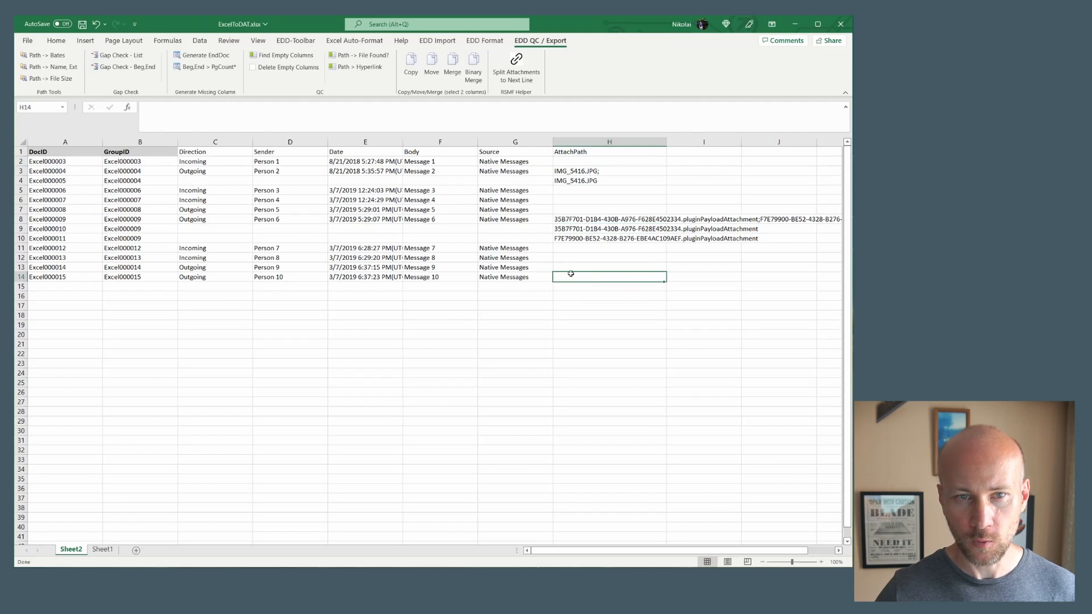
drag(571, 274, 40, 152)
click(447, 44)
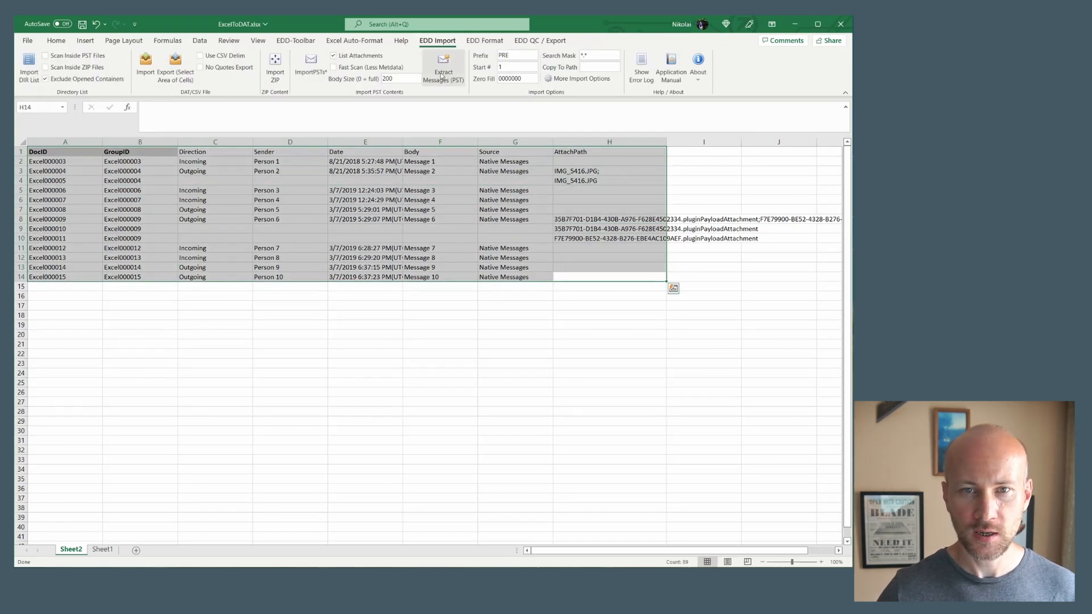
click(186, 80)
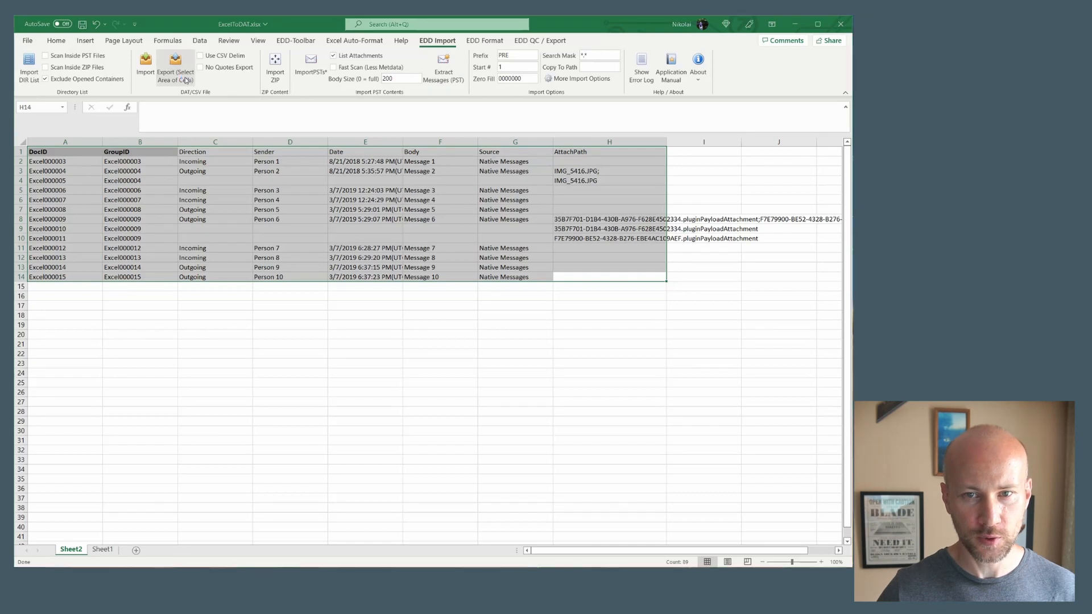
text(export)
key(Return)
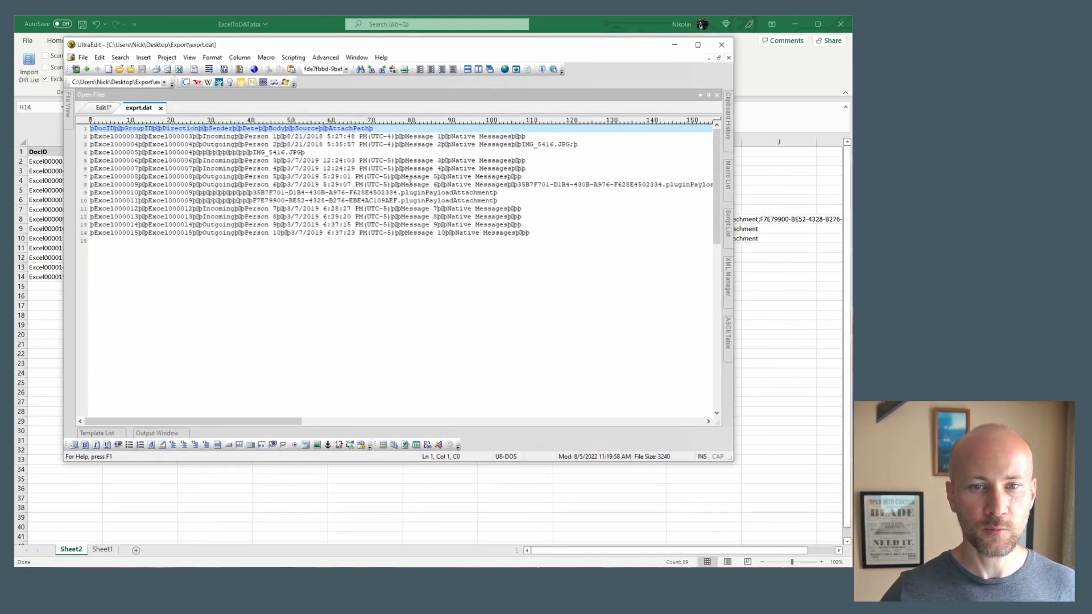
drag(501, 44, 537, 102)
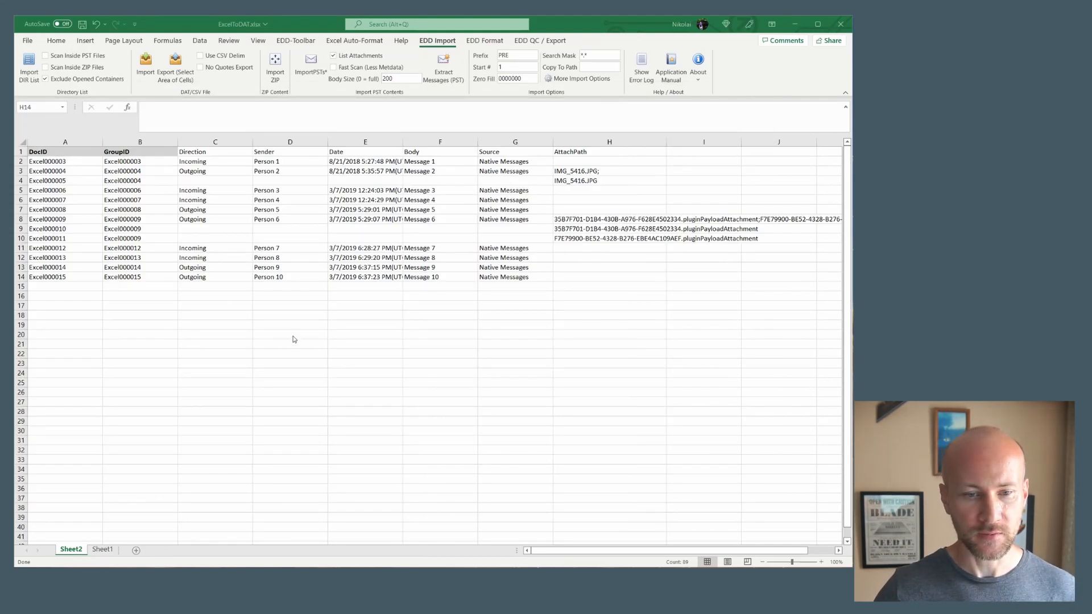
- Delete Sheet2 from the workbook
click(78, 550)
right_click(71, 550)
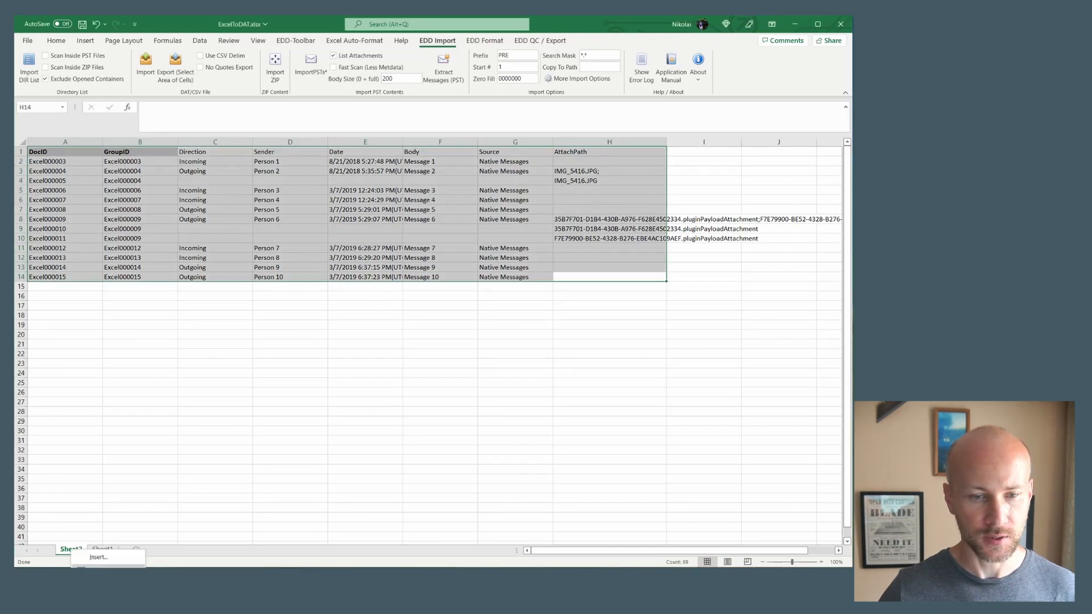
click(96, 569)
click(544, 384)
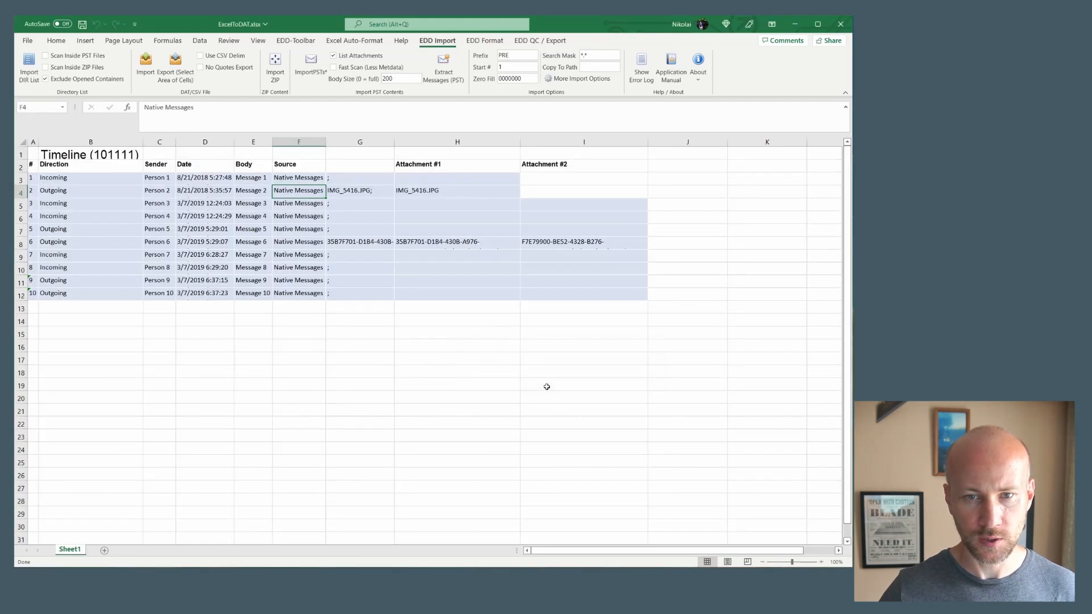
- Examine the hyperlink targets behind the file names in the Attachment #1 column of Sheet1
click(424, 345)
mouse_move(421, 198)
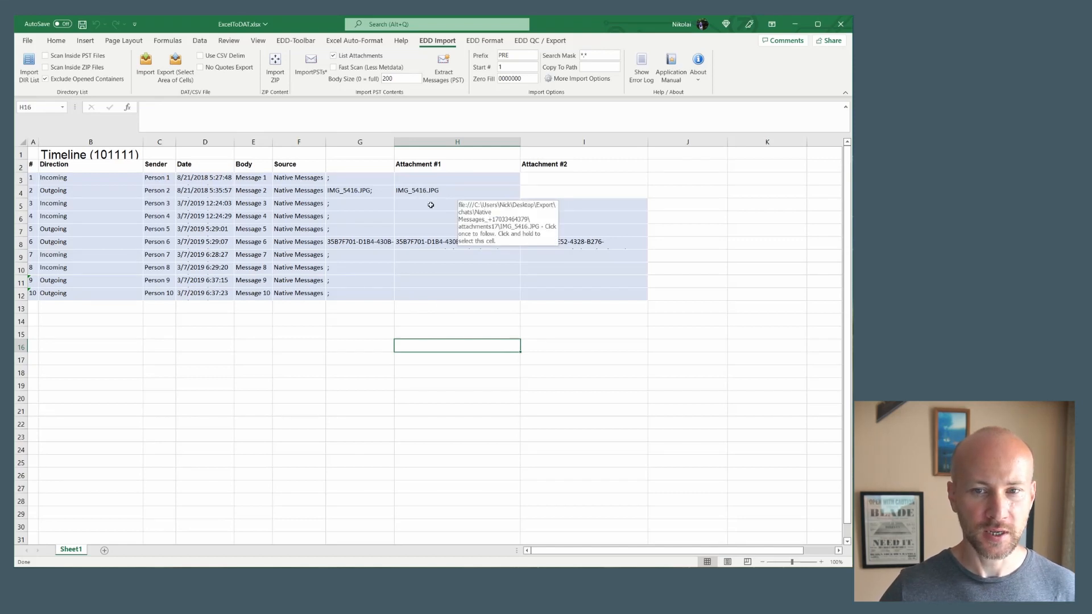
mouse_move(444, 248)
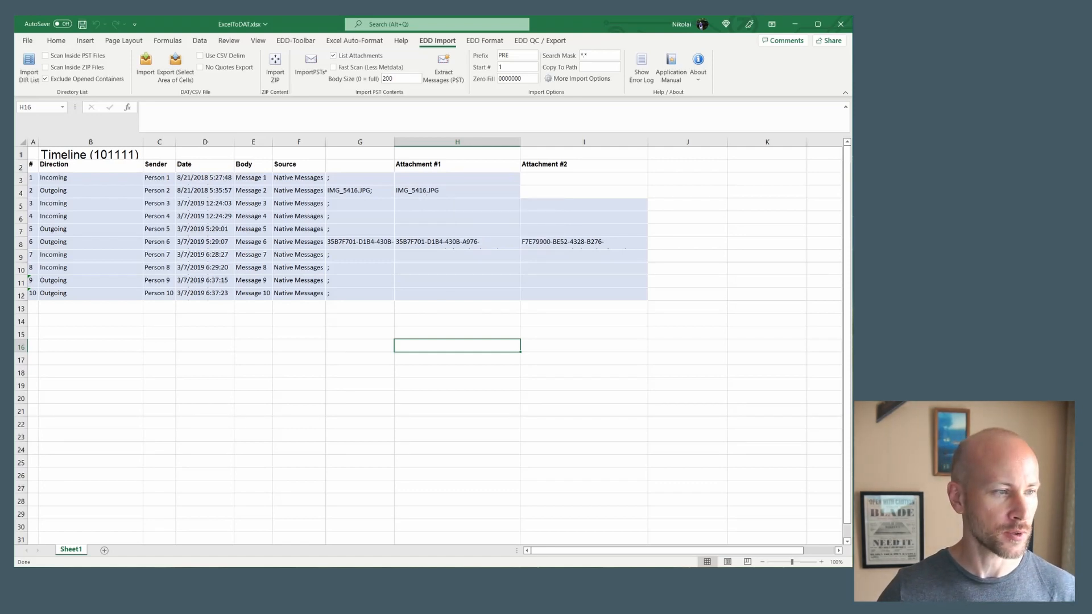
key(alt+Tab)
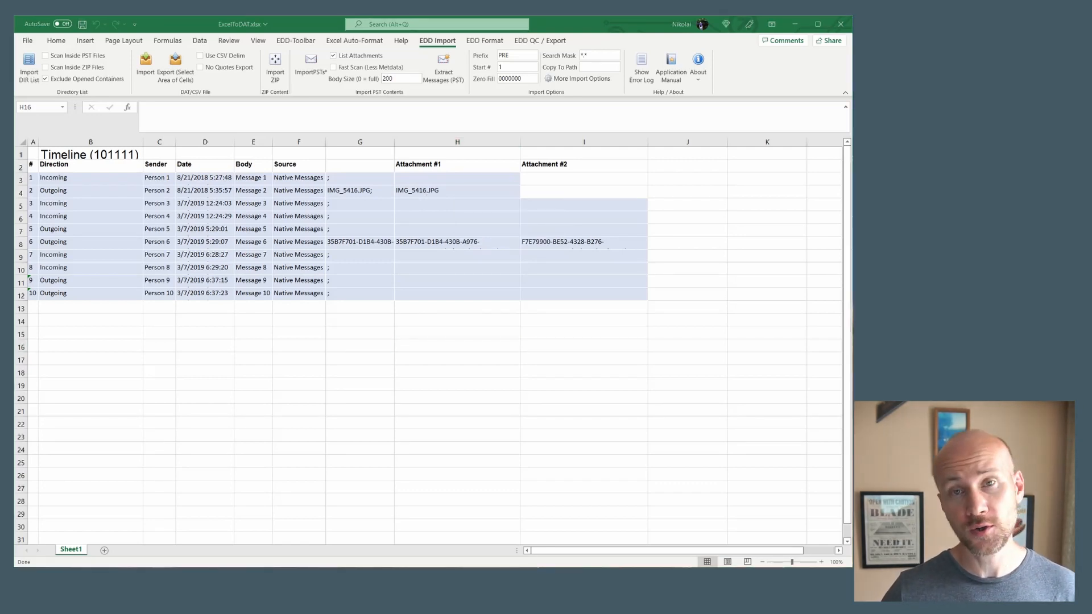
key(alt+Tab)
click(298, 213)
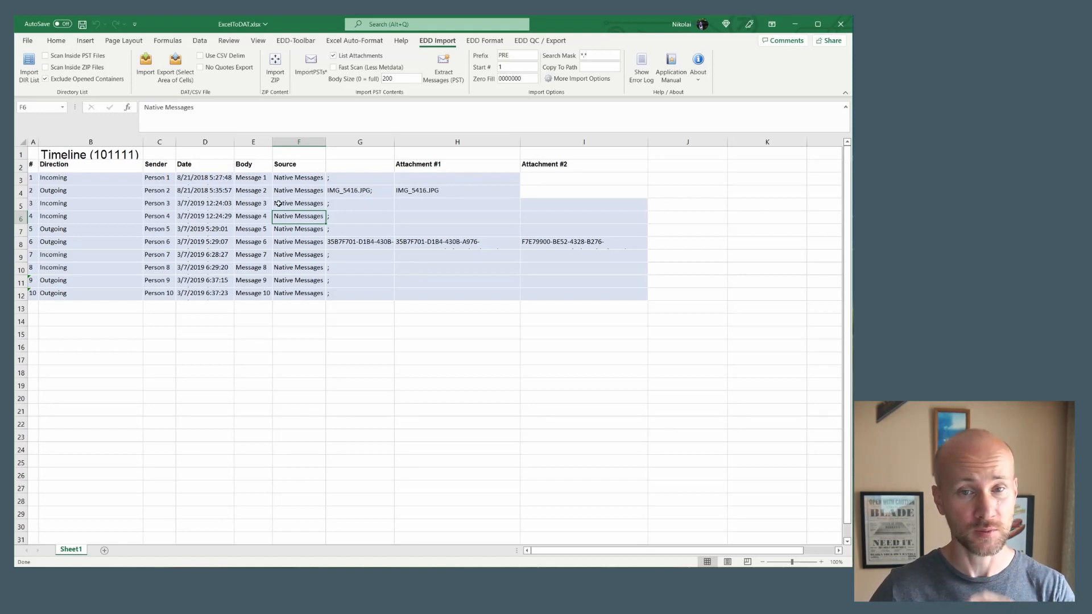
- Save the workbook in the Export folder as the Excel Macro-Enabled Workbook ExcelToDAT-macro.xlsm
click(30, 40)
click(79, 178)
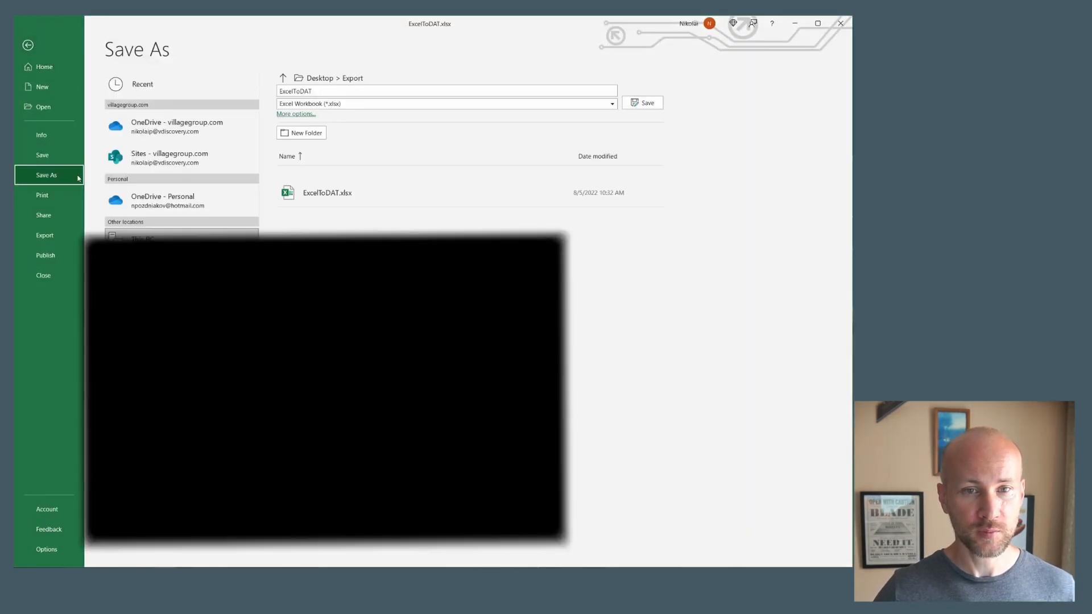
click(142, 286)
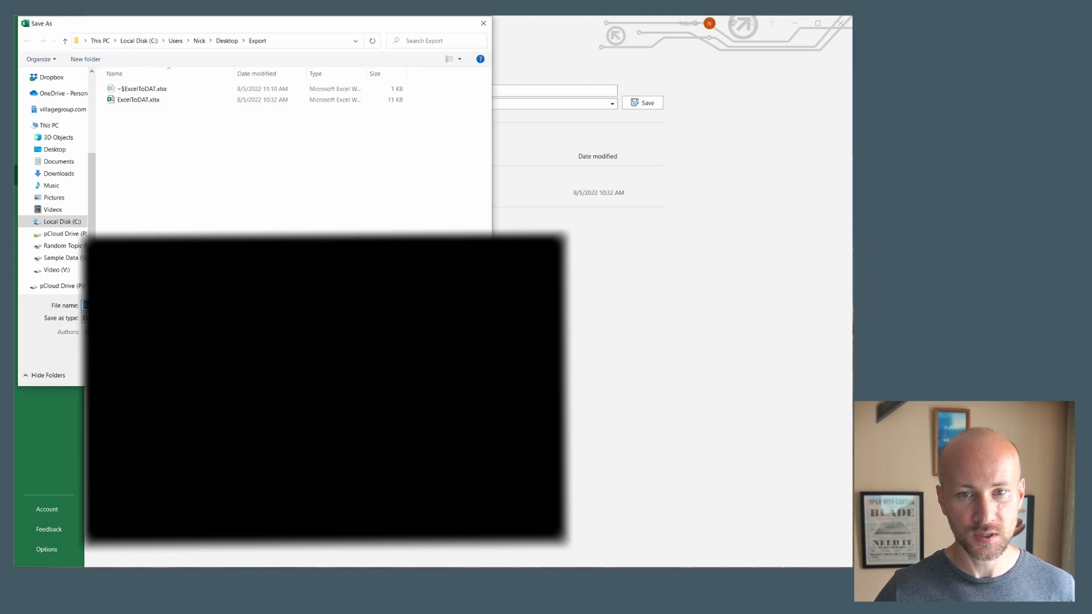
click(115, 318)
click(115, 335)
click(123, 306)
click(125, 306)
text(-macro.xlsm)
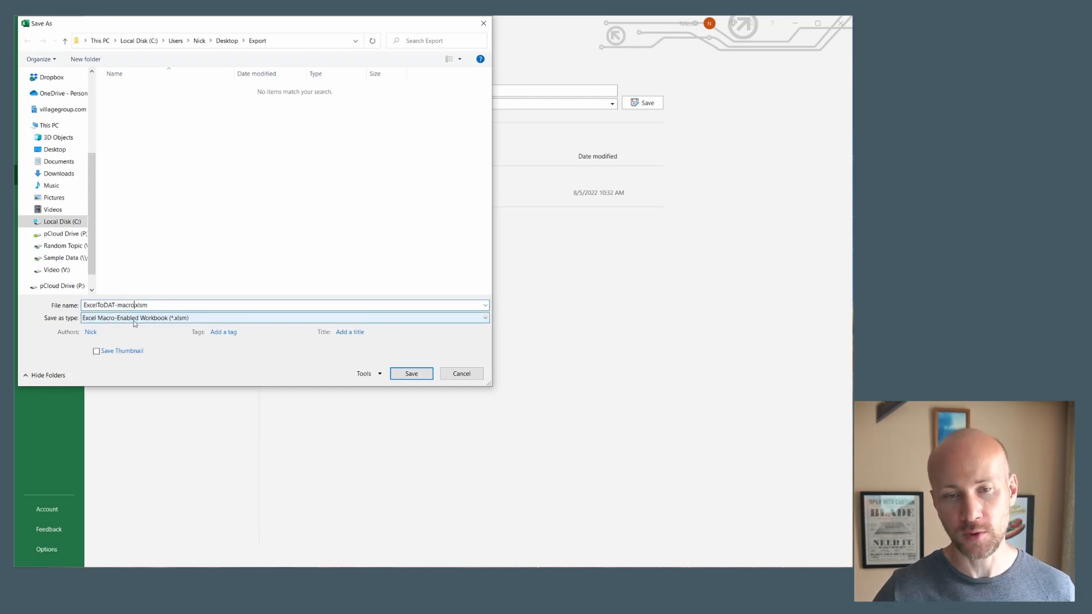
click(410, 376)
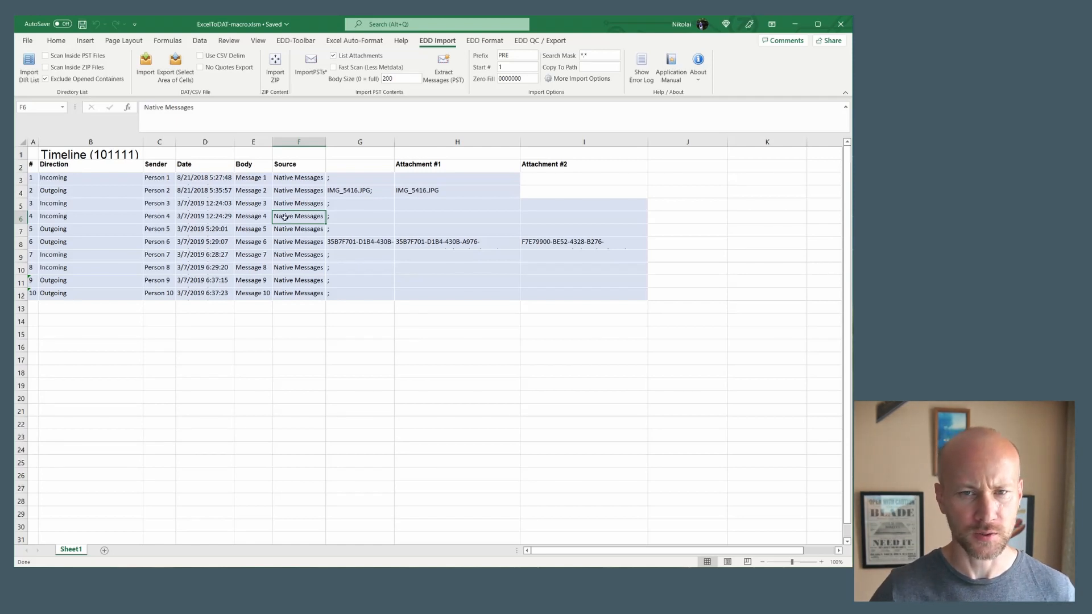
- Open the Visual Basic code editor for Sheet1 and insert a new module into the VBA project
right_click(74, 552)
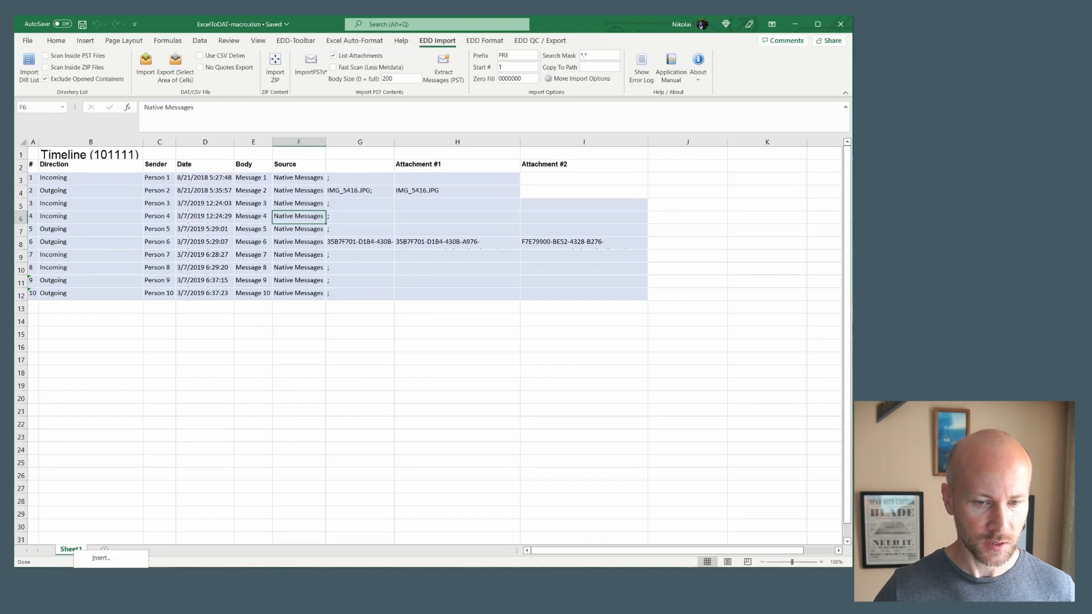
click(106, 611)
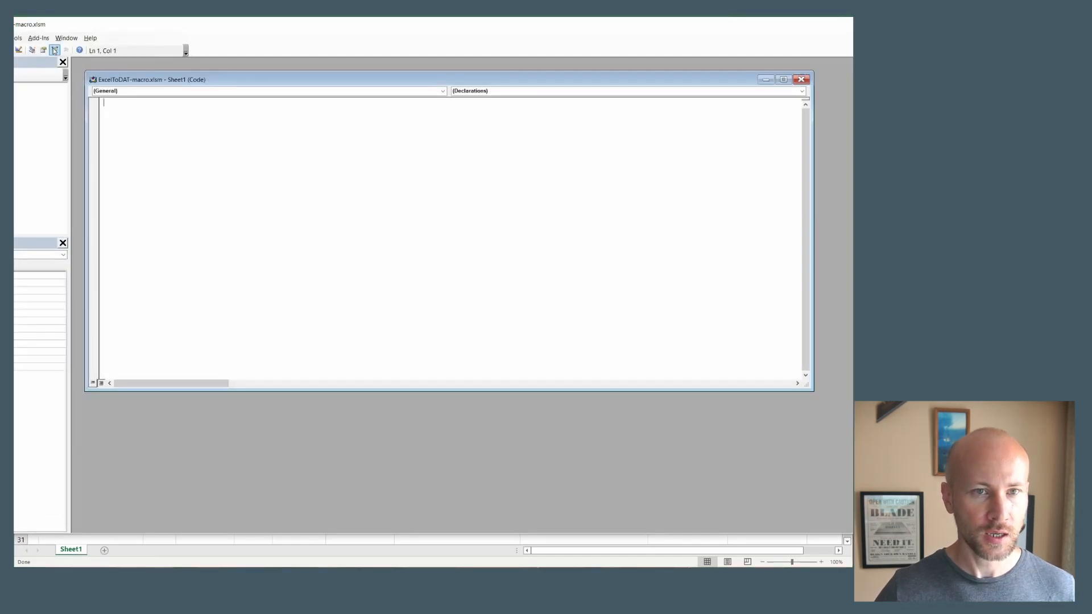
drag(938, 534, 480, 446)
drag(17, 24, 149, 73)
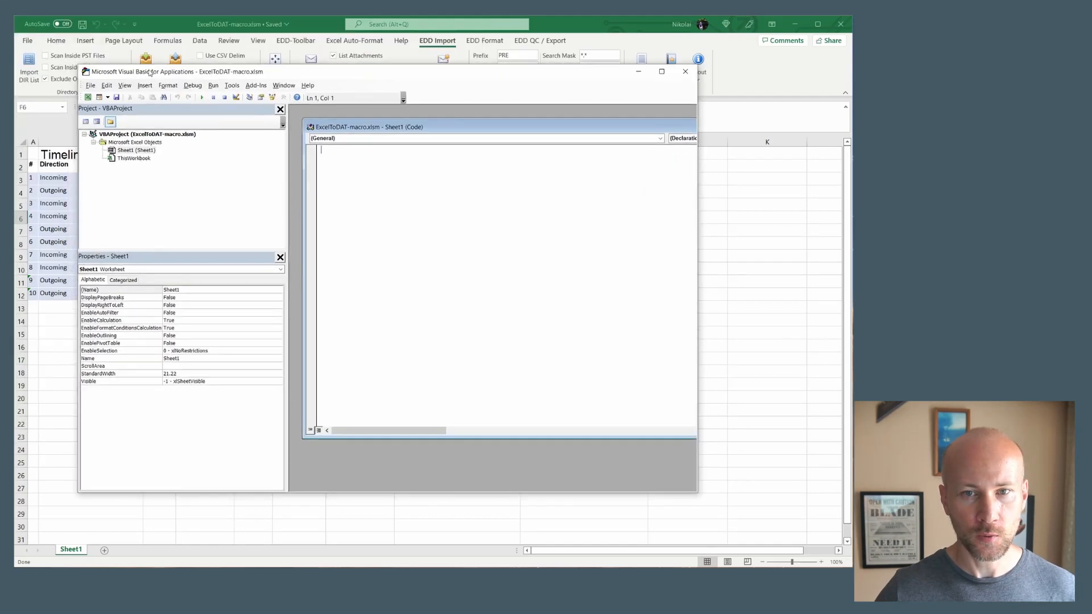
right_click(150, 143)
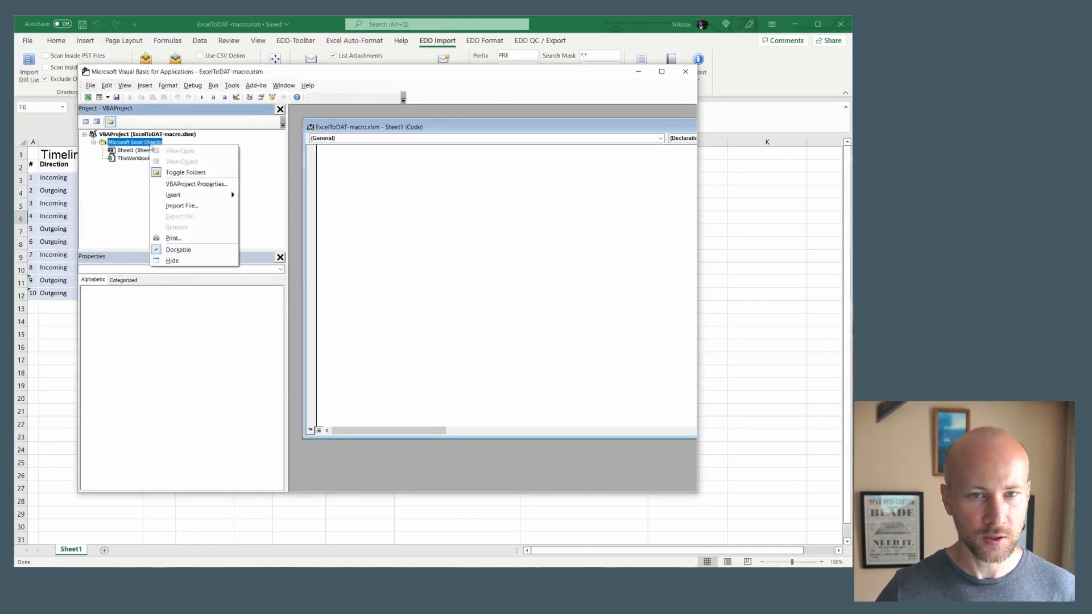
mouse_move(199, 196)
click(261, 206)
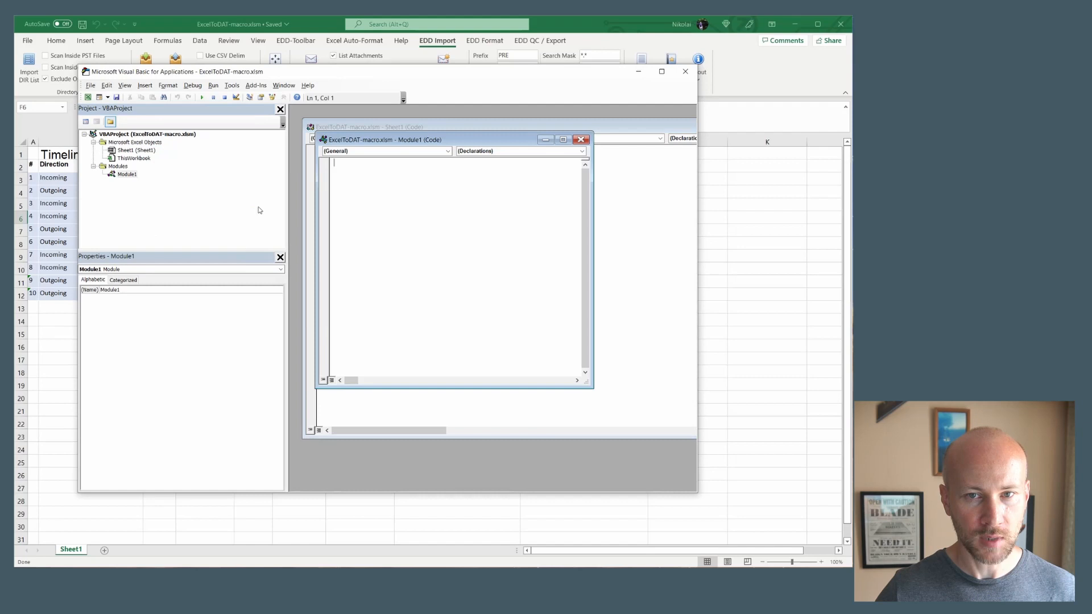
- Add a public function GetURL(c As Range) As String to the new module, with On Error Resume Next and GetURL = c.Hyperlinks(1).Address
key(alt+Tab)
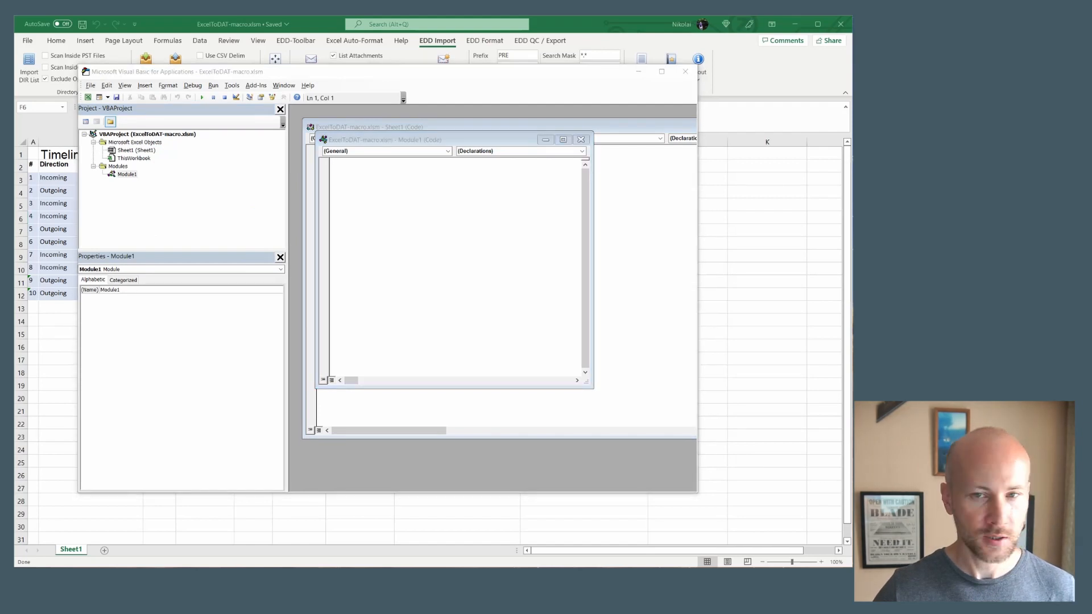
click(370, 243)
text(Public Function GetURL(c As Range) As String     On Error Resume Next     GetURL = c.Hyperlinks(1).Address End Function)
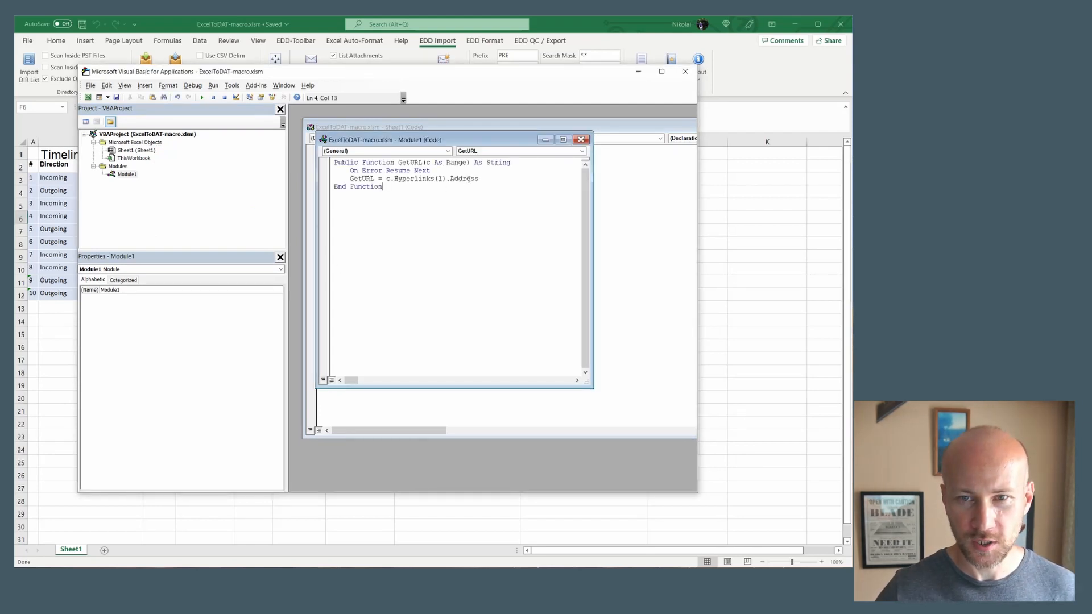
drag(490, 180, 348, 180)
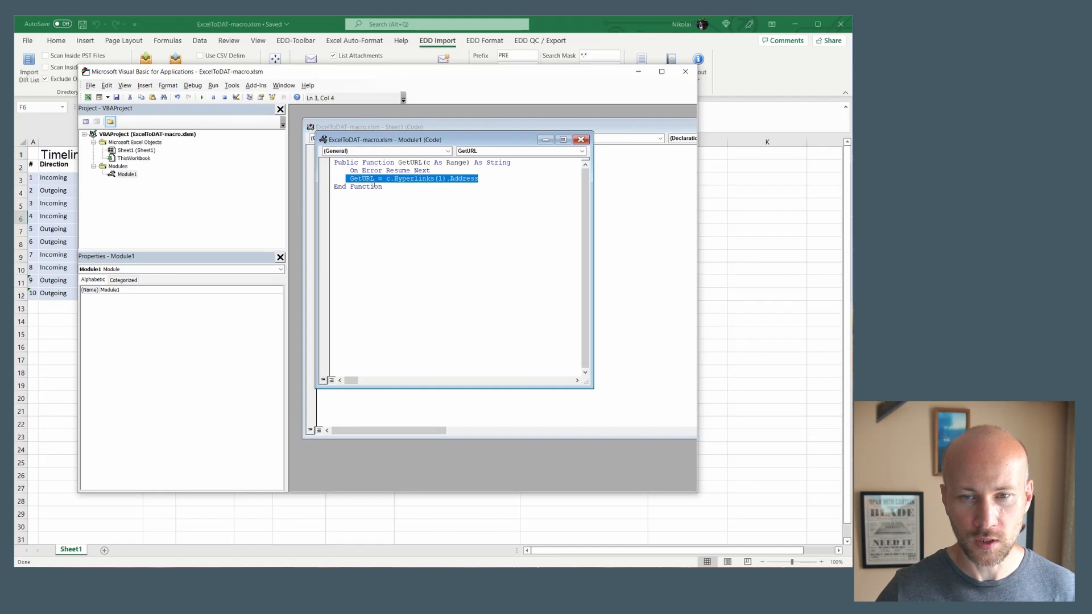
click(418, 170)
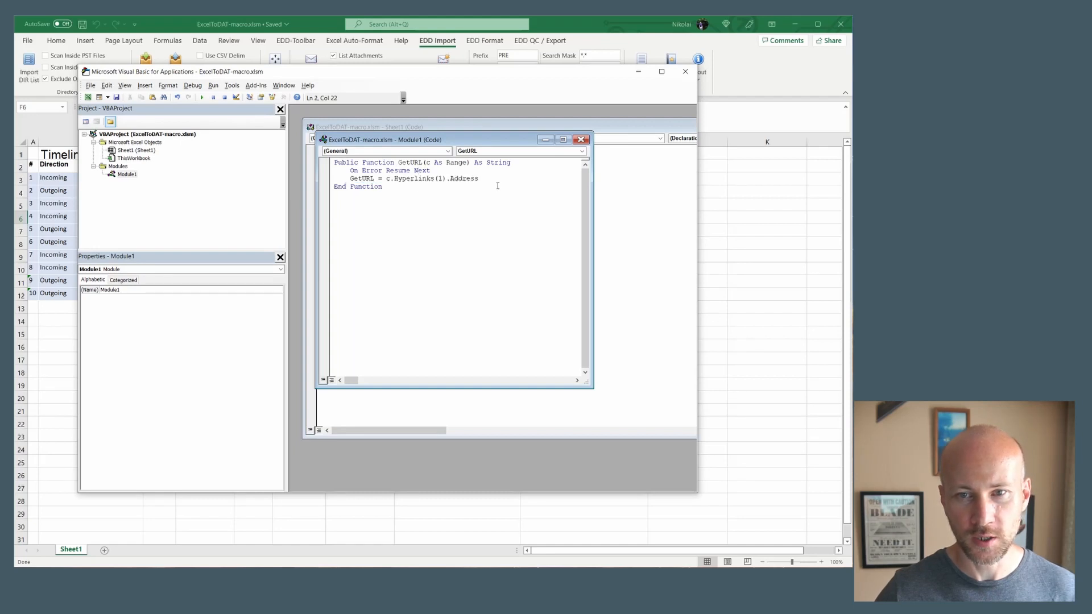
drag(481, 178, 352, 180)
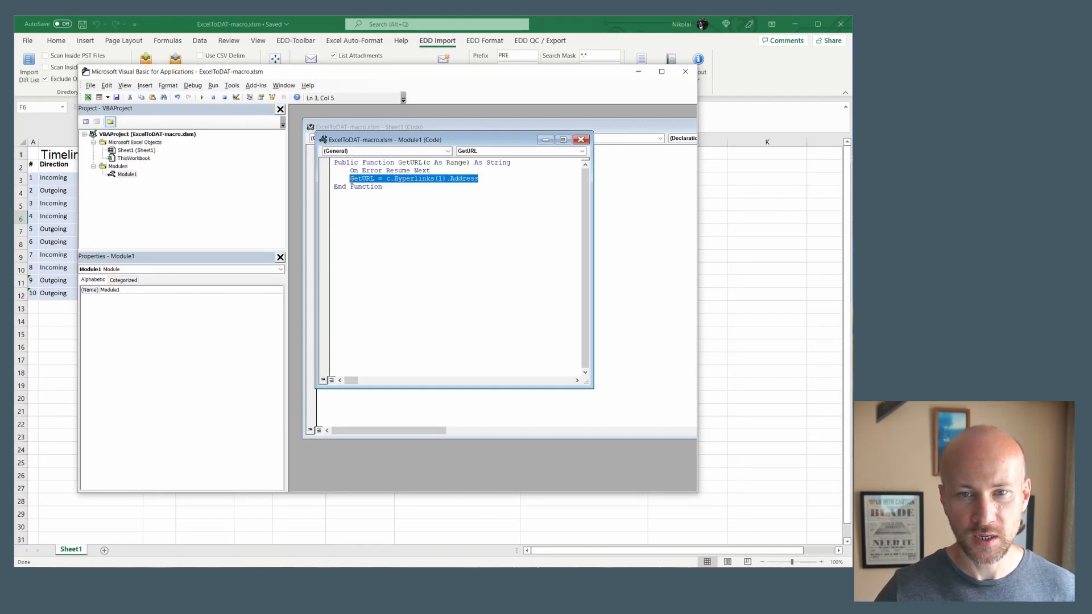
click(424, 185)
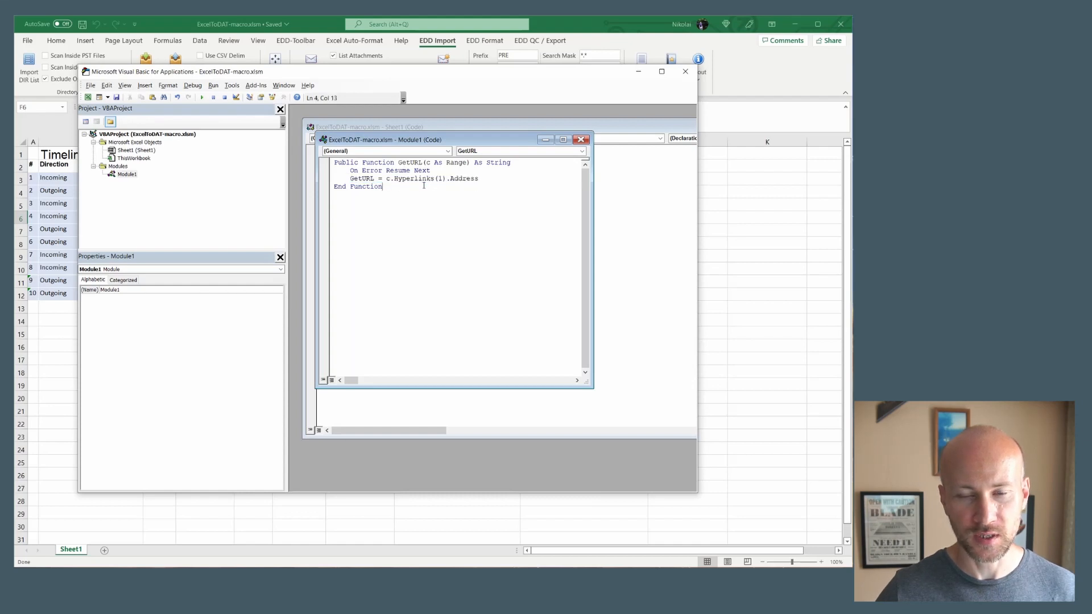
key(Return)
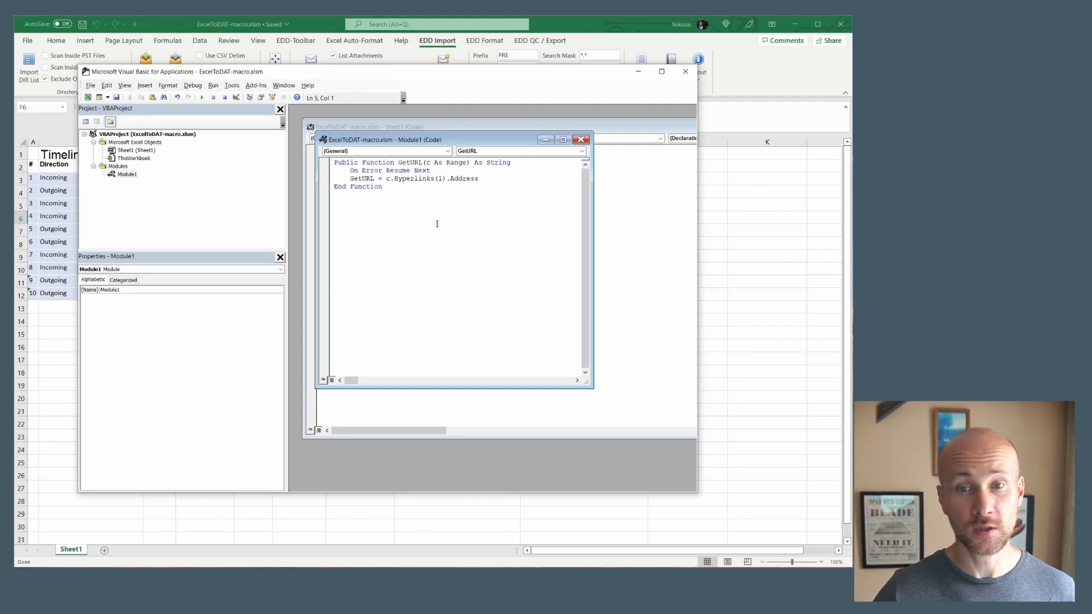
- Close the Visual Basic editor and change the formula in G3 to =GetURL(H3) & ";" & GetURL(I3)
click(686, 71)
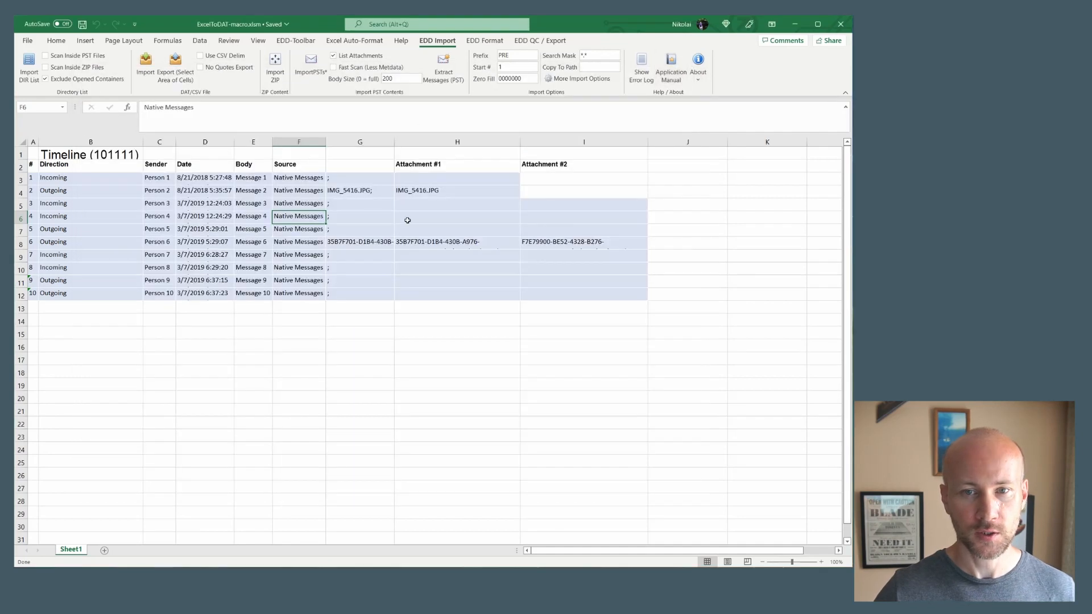
click(356, 180)
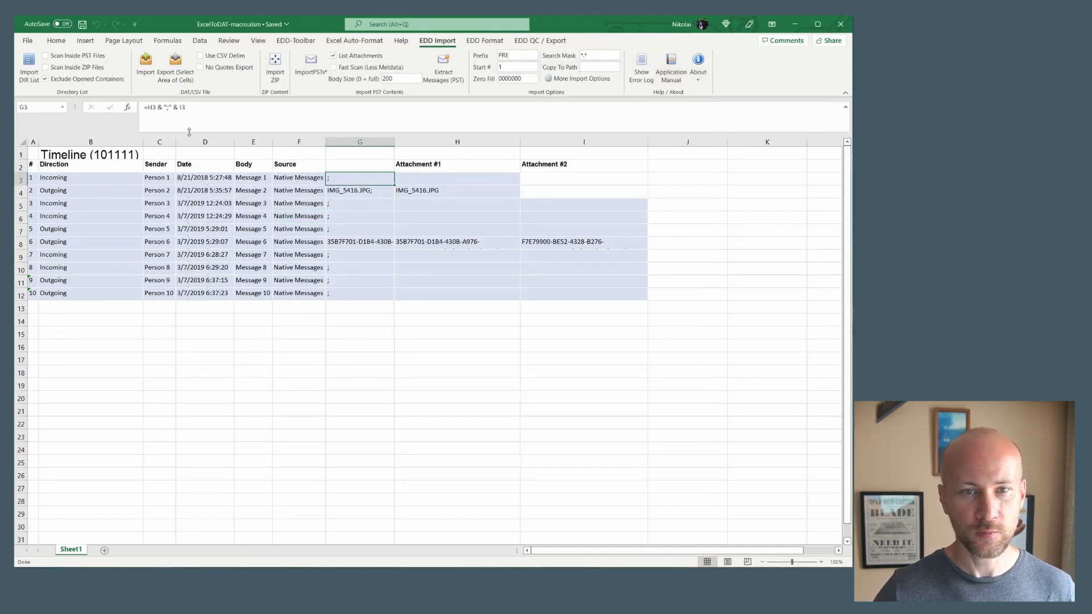
click(148, 109)
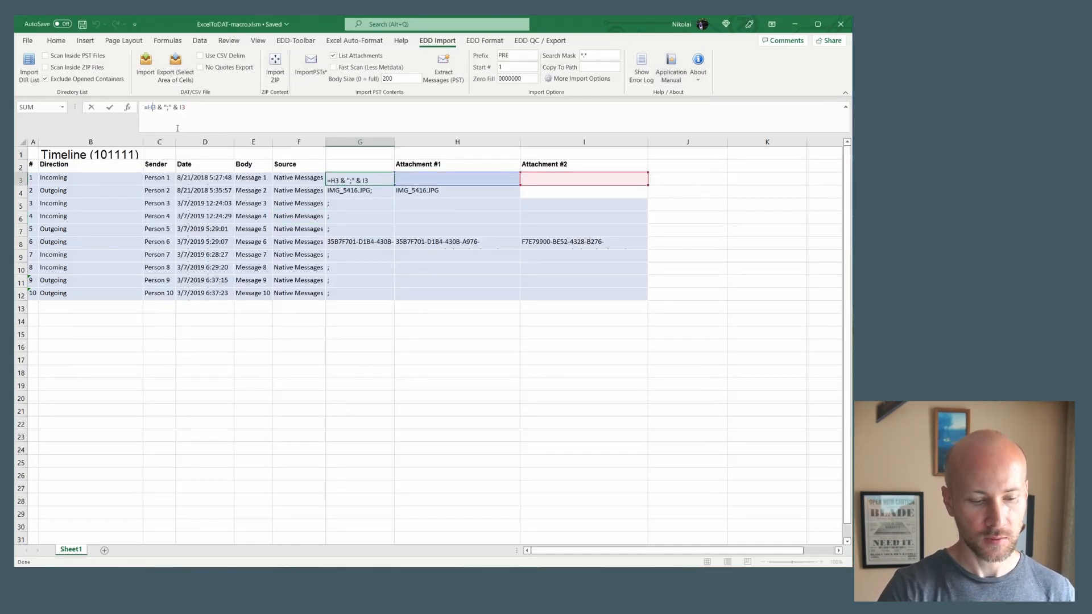
text(GetURL(H3)
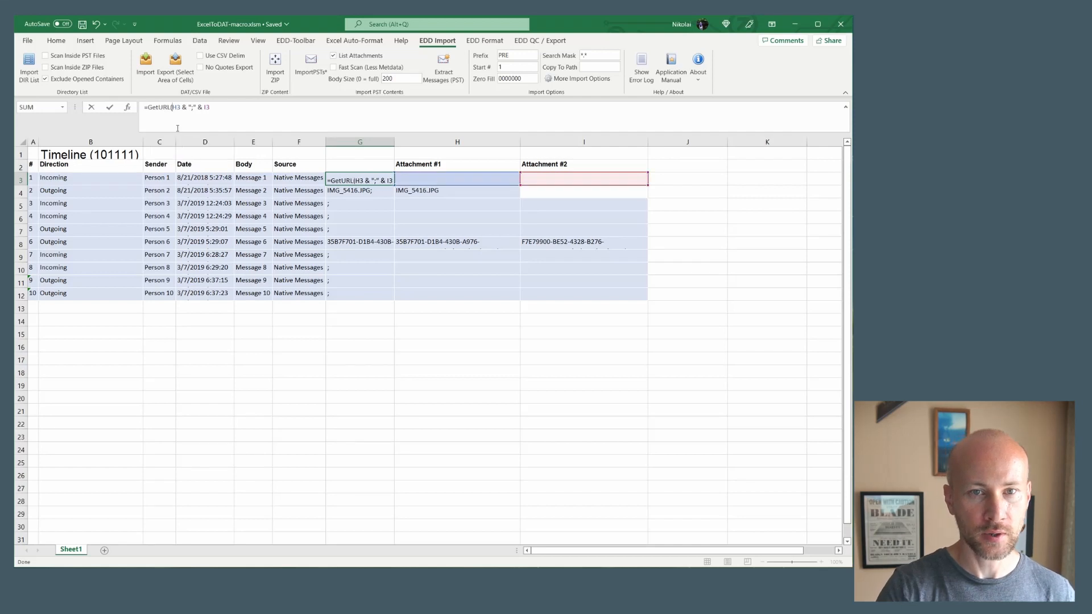
text())
key(Right)
key(Right)
key(Right)
text(GetURL)
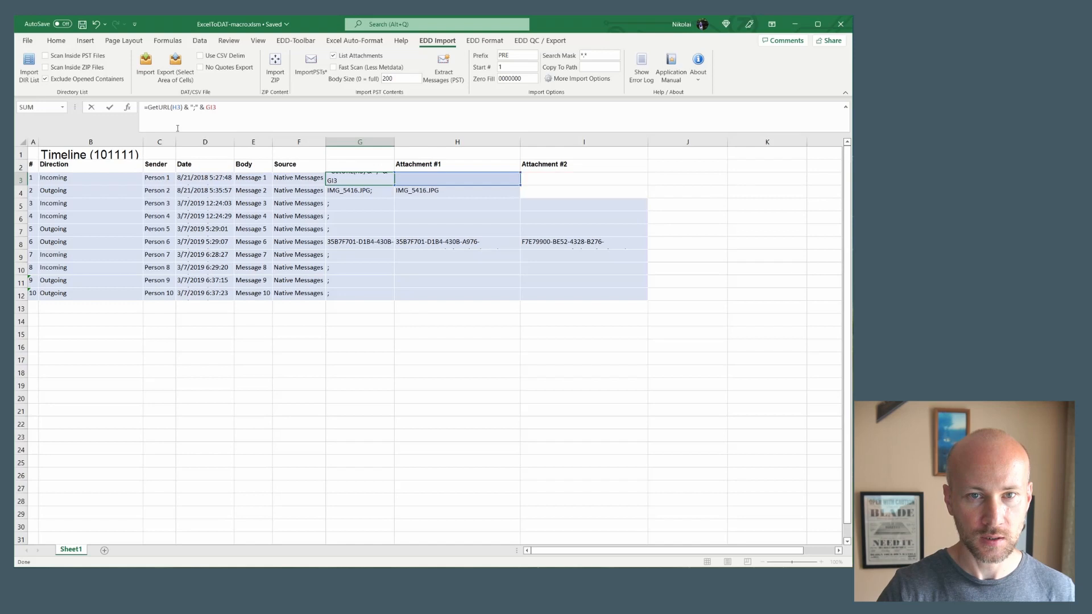
text(()
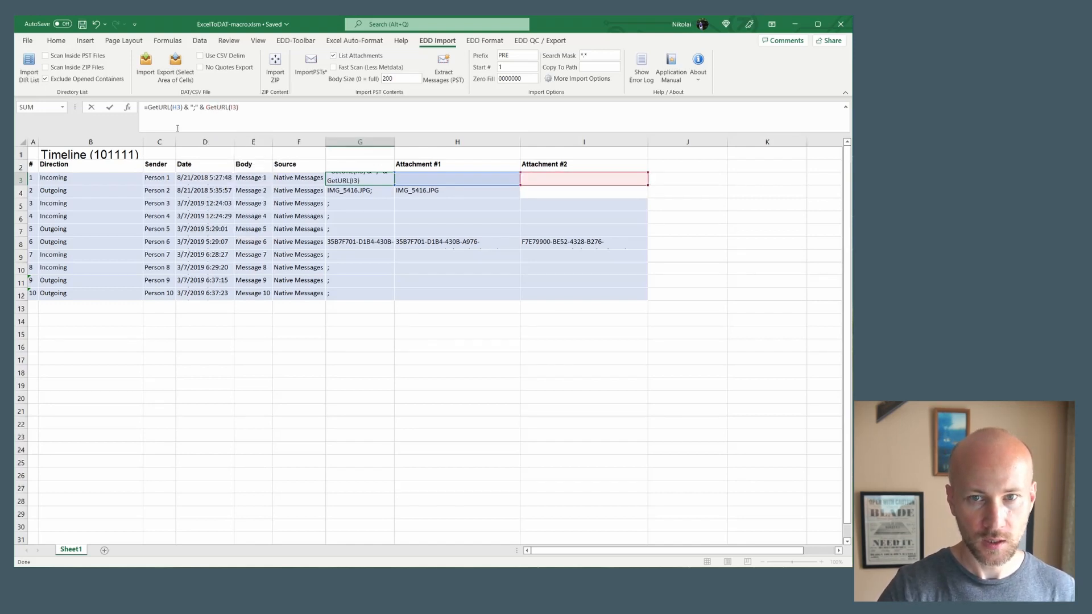
key(Return)
- Fill the GetURL formula from G3 down through G12 and widen column G to inspect the attachment paths
click(378, 178)
drag(395, 184, 395, 298)
click(373, 205)
drag(397, 147, 622, 150)
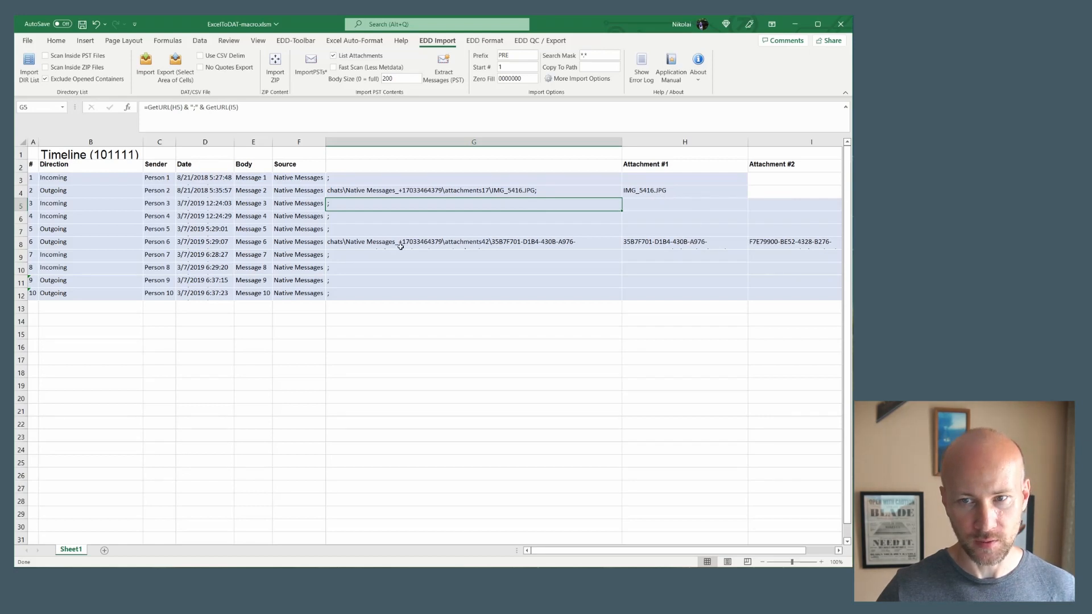
drag(621, 143, 499, 154)
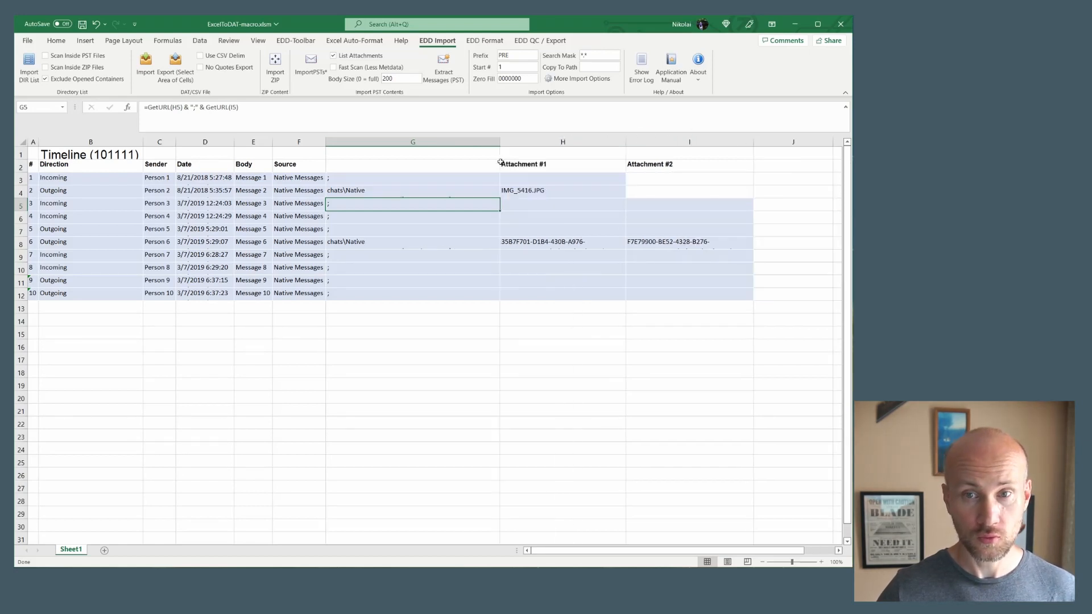
- Split the attachments to the next line, using column g as the column with attachments
click(529, 41)
click(516, 67)
click(511, 365)
text(g)
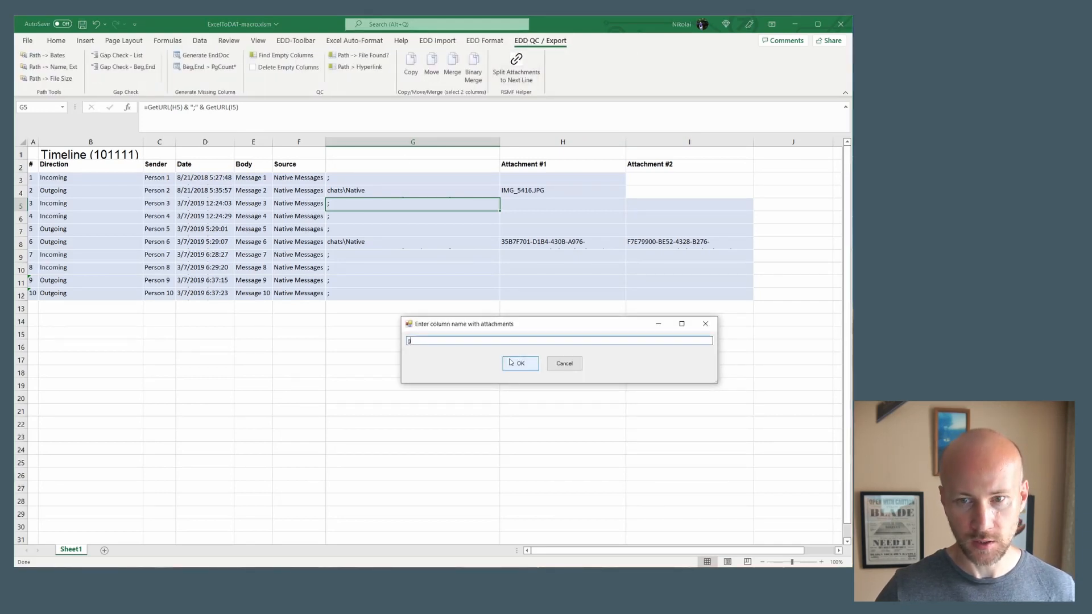
click(511, 363)
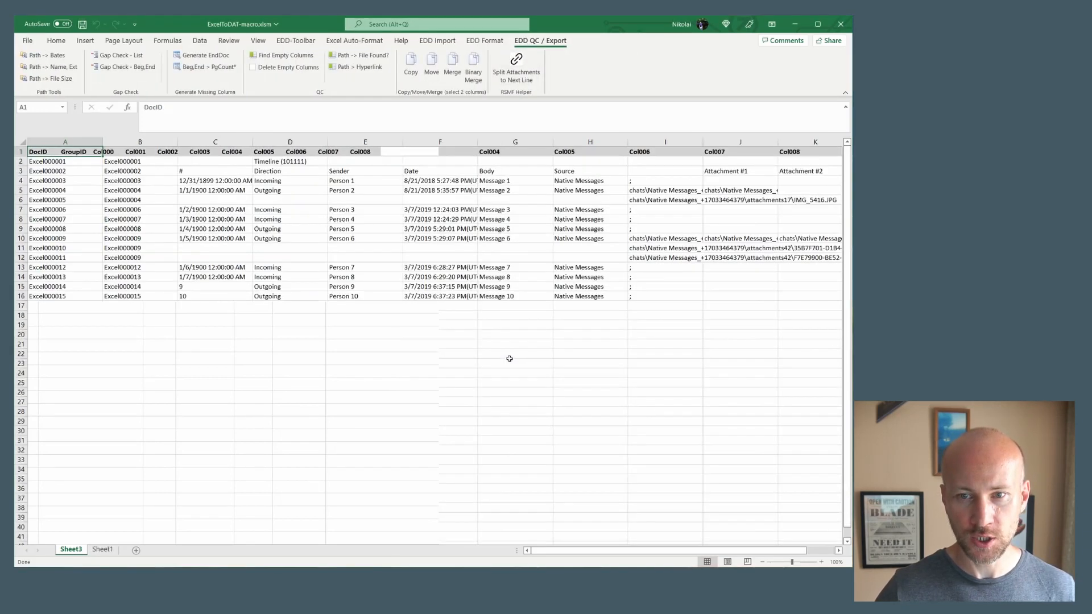
- Fit the Col006 column width to its contents in Sheet3 and inspect the split attachment path rows
double_click(704, 143)
drag(648, 553, 694, 558)
click(616, 248)
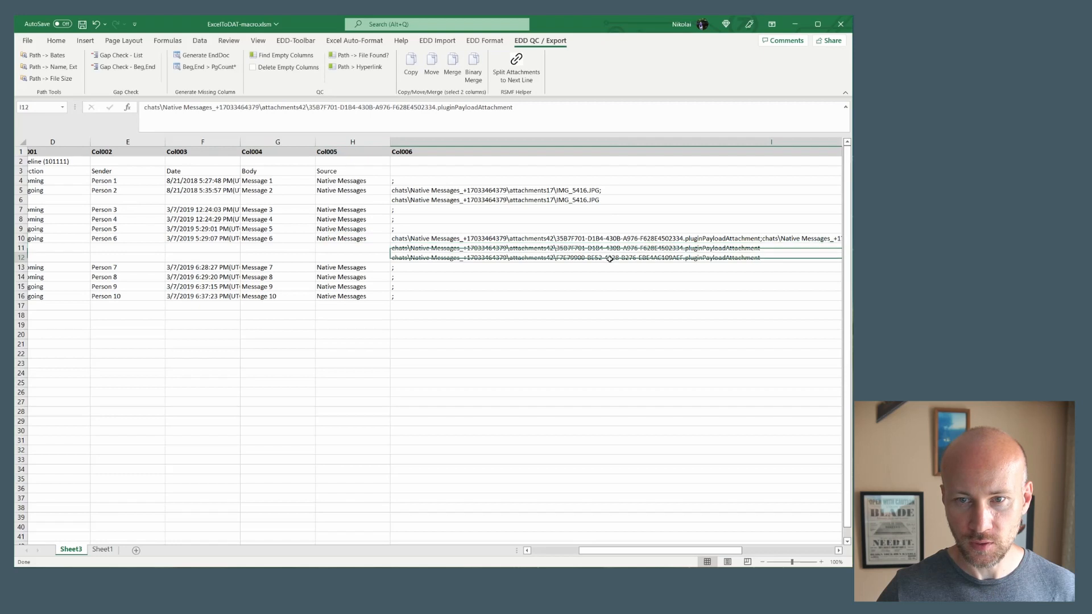
click(543, 200)
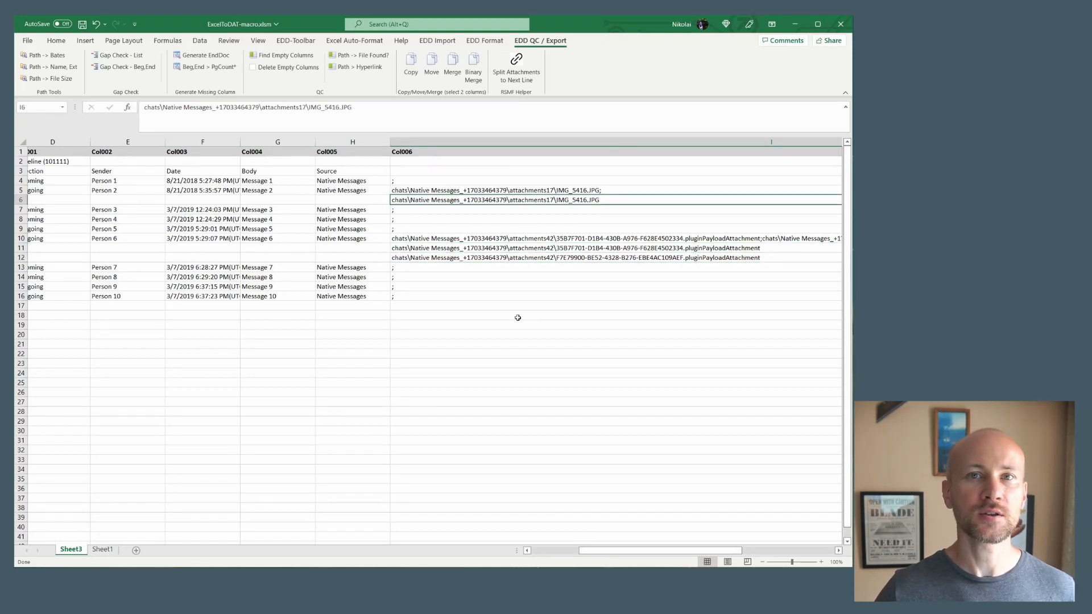
- Compare the Sheet1 timeline with the split rows in Sheet3, examining the DocID, sender and attachment rows
click(103, 549)
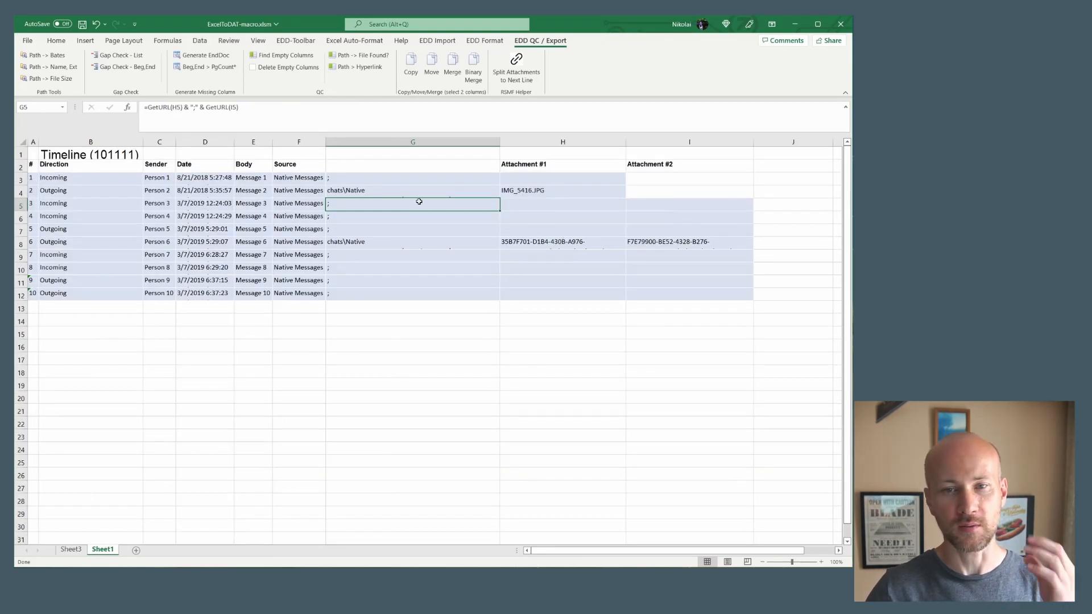
click(408, 216)
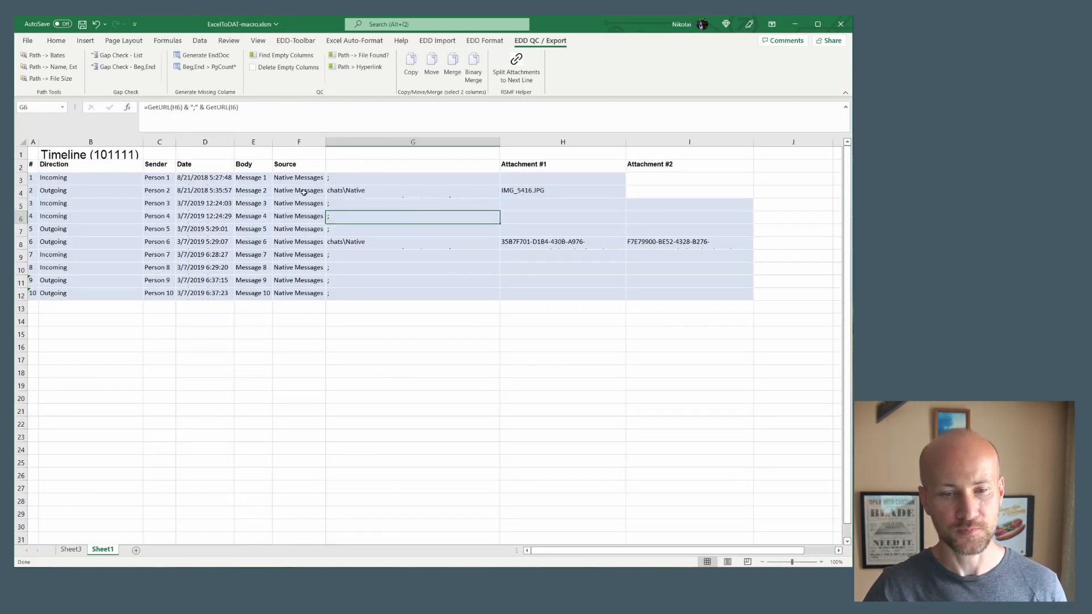
click(74, 549)
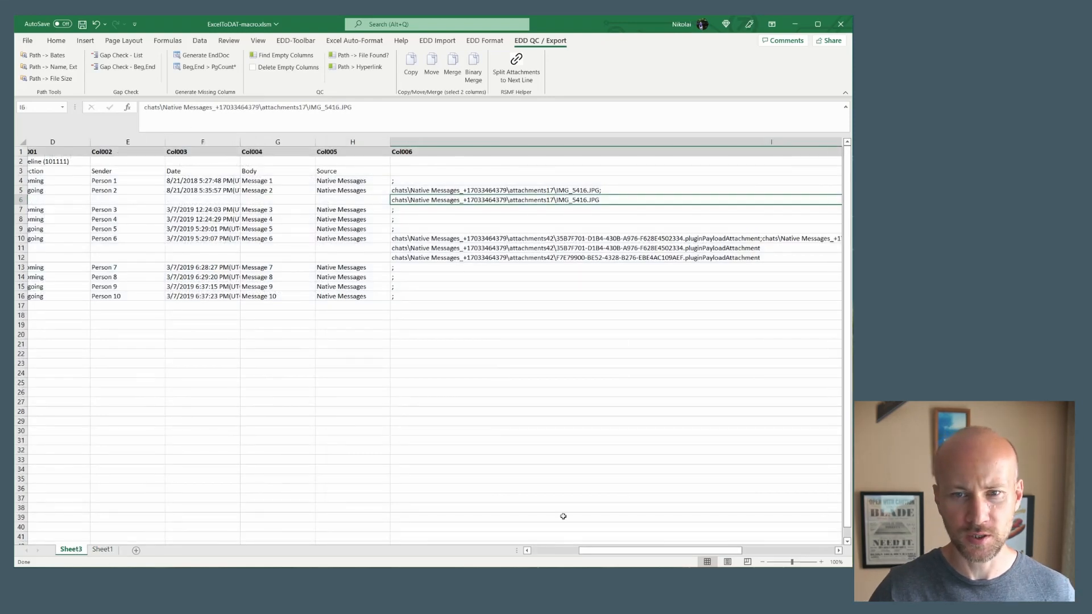
drag(599, 556, 503, 546)
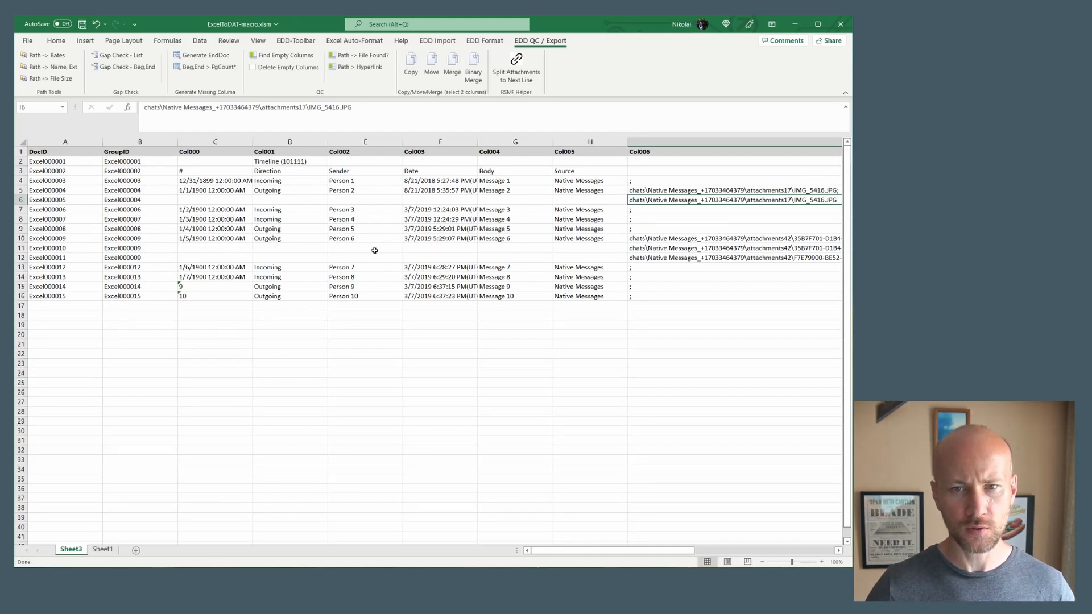
click(361, 231)
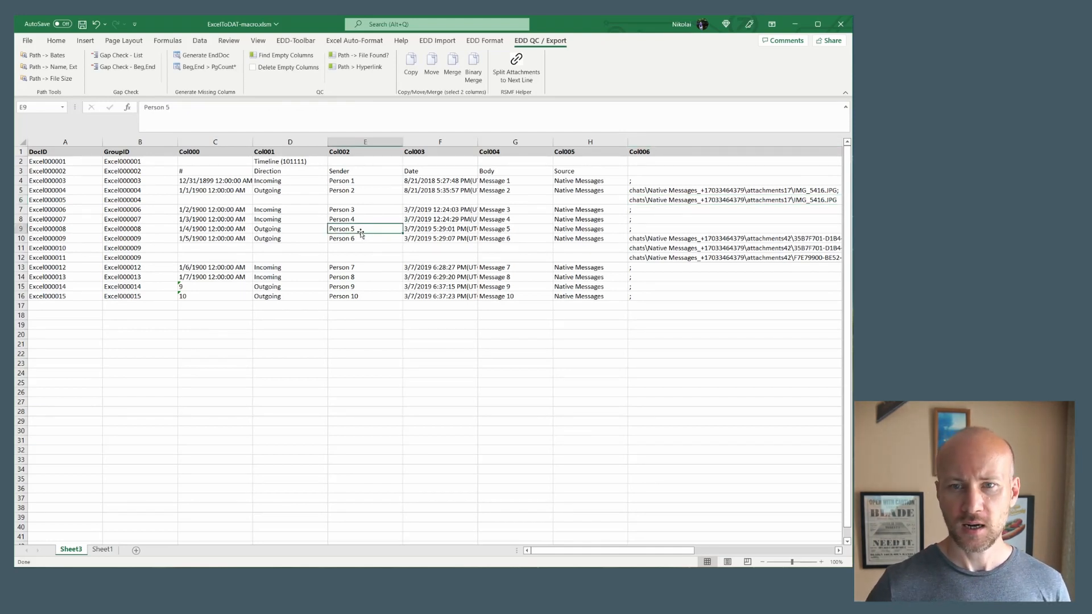
click(360, 237)
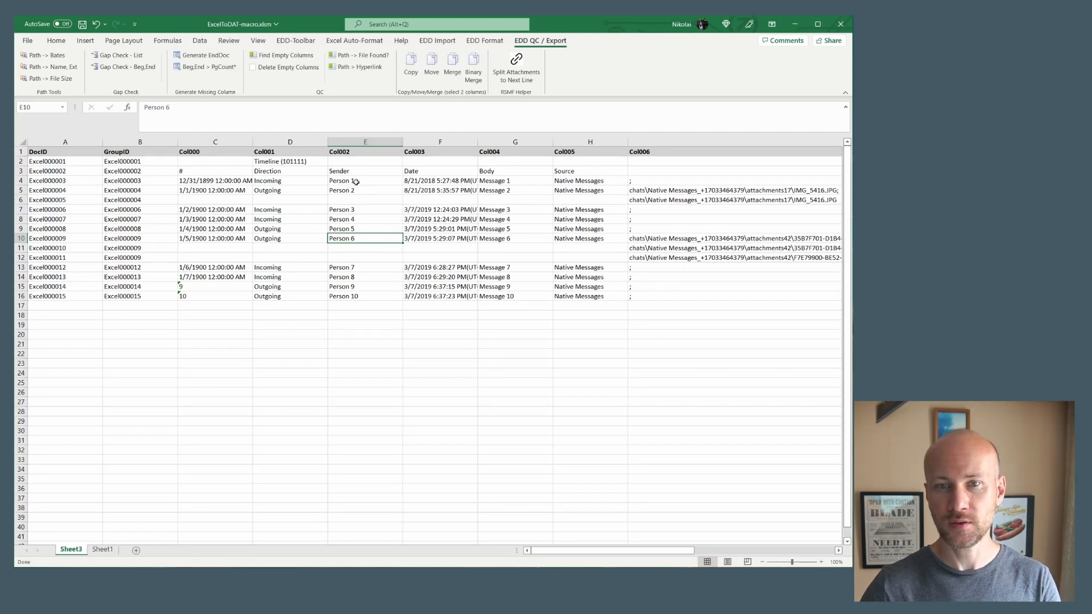
click(355, 143)
click(350, 203)
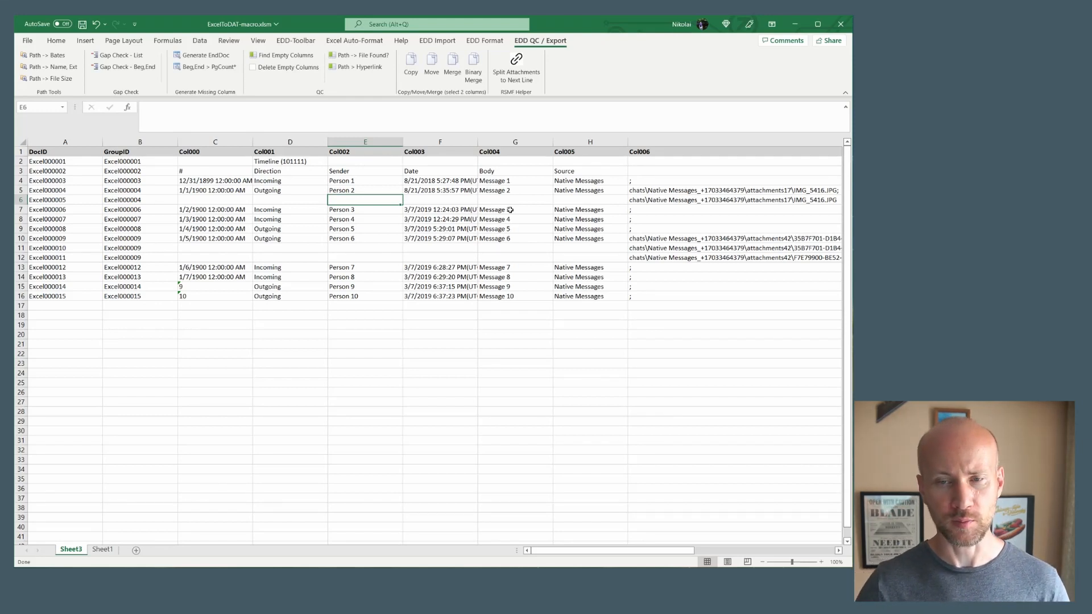
click(68, 164)
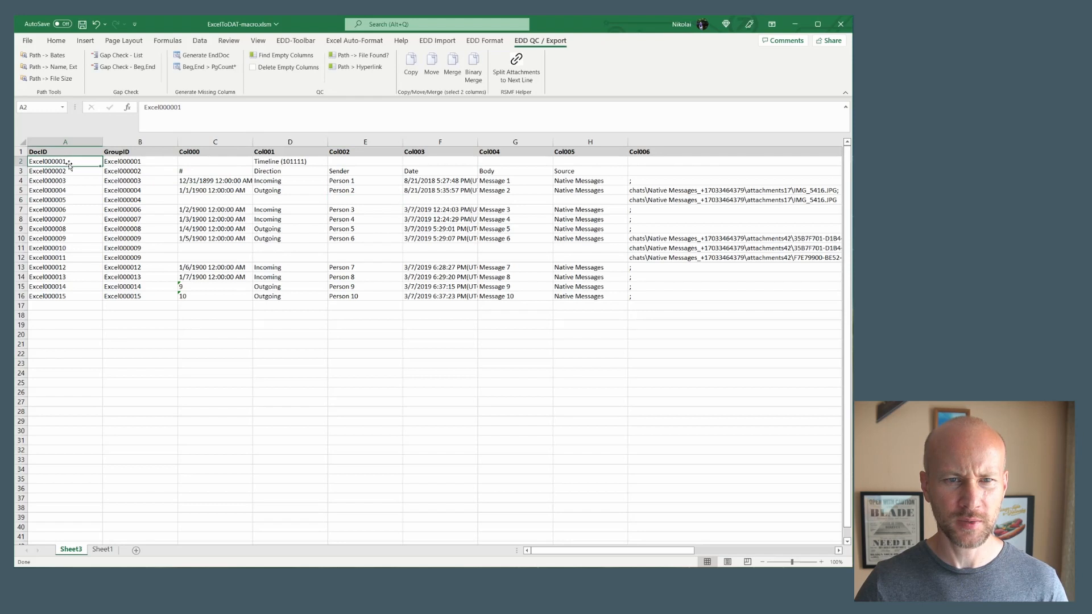